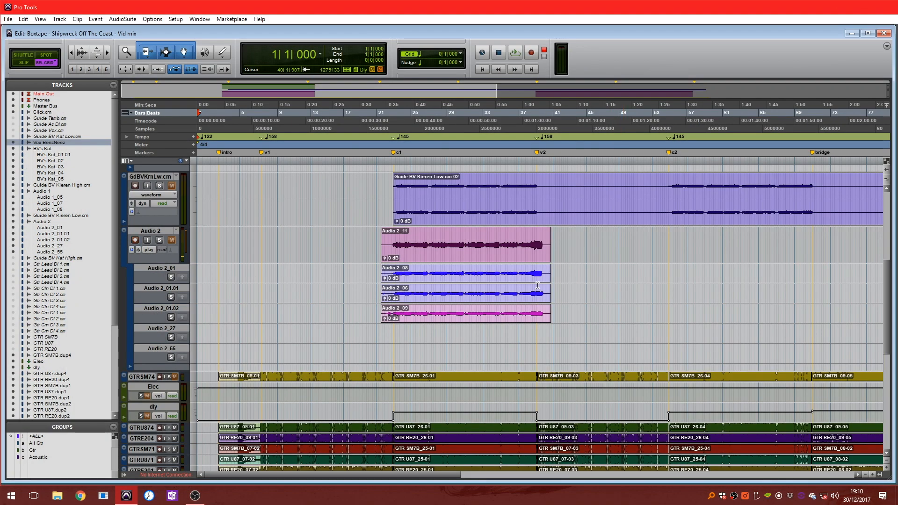
Enlarge the Audio 2 playlist lanes and increase the waveform height display of the audio tracks
{"action": "scroll", "coordinate": [445, 298], "scroll_direction": "up", "scroll_amount": 5}
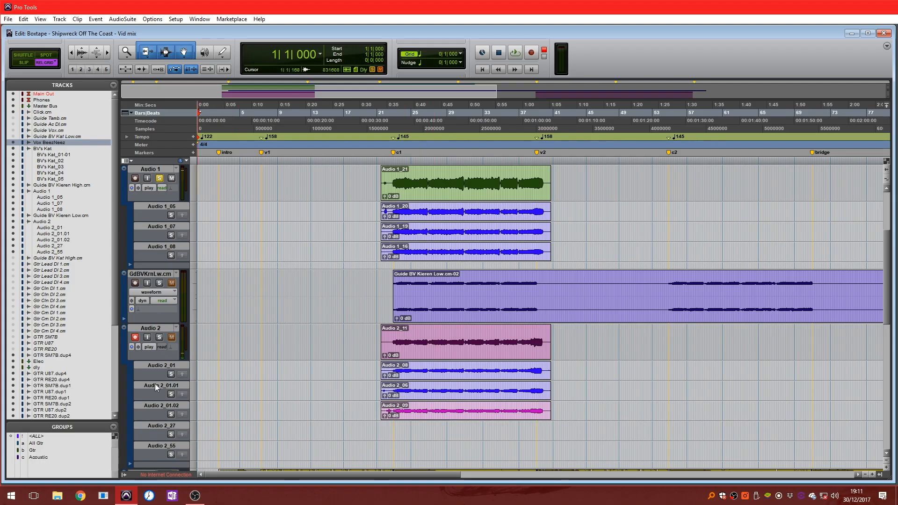
{"action": "left_click_drag", "start_coordinate": [157, 380], "coordinate": [149, 396]}
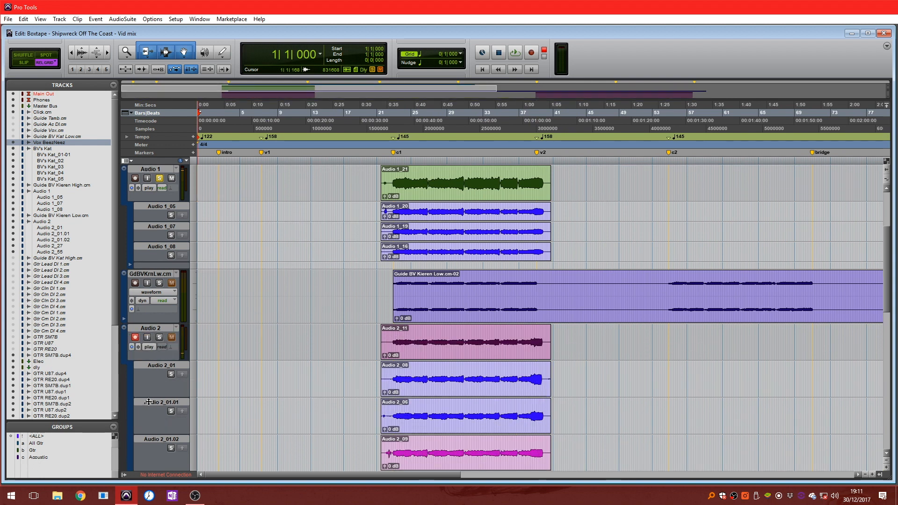
{"action": "left_click", "coordinate": [887, 172]}
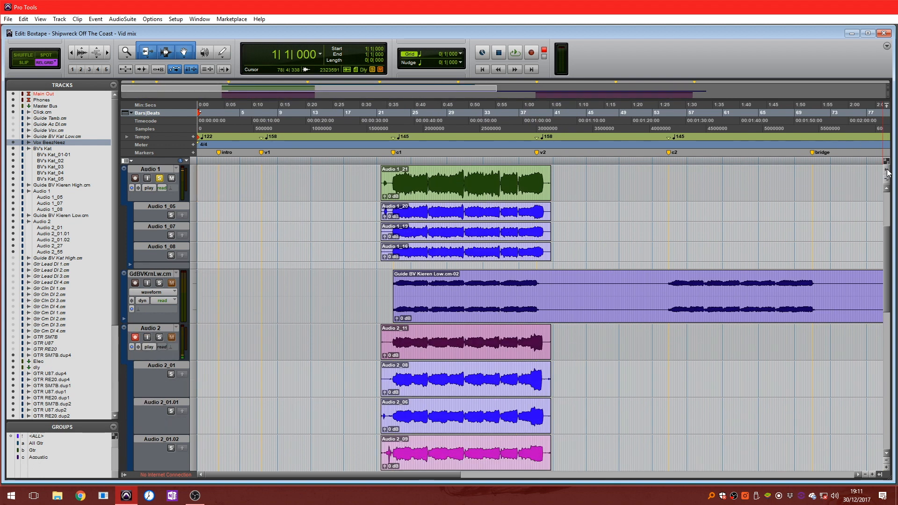
{"action": "left_click", "coordinate": [888, 172]}
{"action": "left_click", "coordinate": [887, 173]}
{"action": "scroll", "coordinate": [659, 238], "scroll_direction": "down", "scroll_amount": 2}
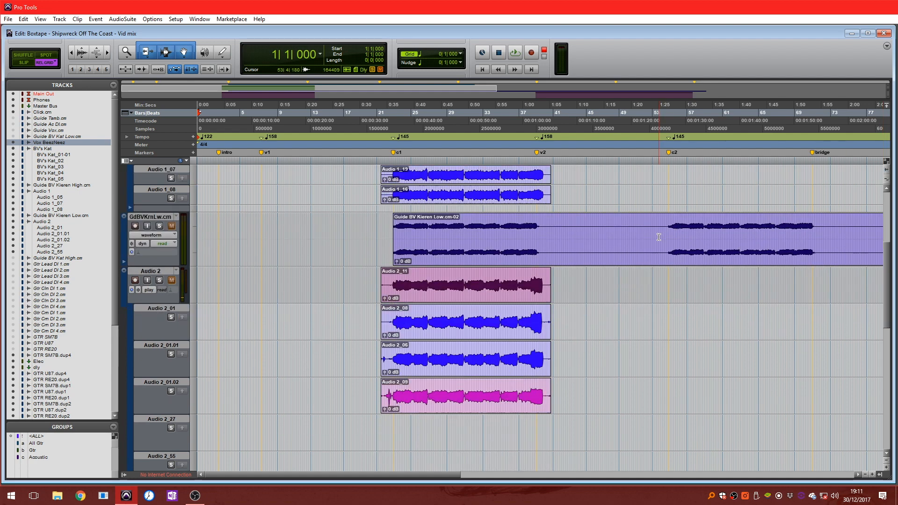
{"action": "scroll", "coordinate": [646, 240], "scroll_direction": "up", "scroll_amount": 1}
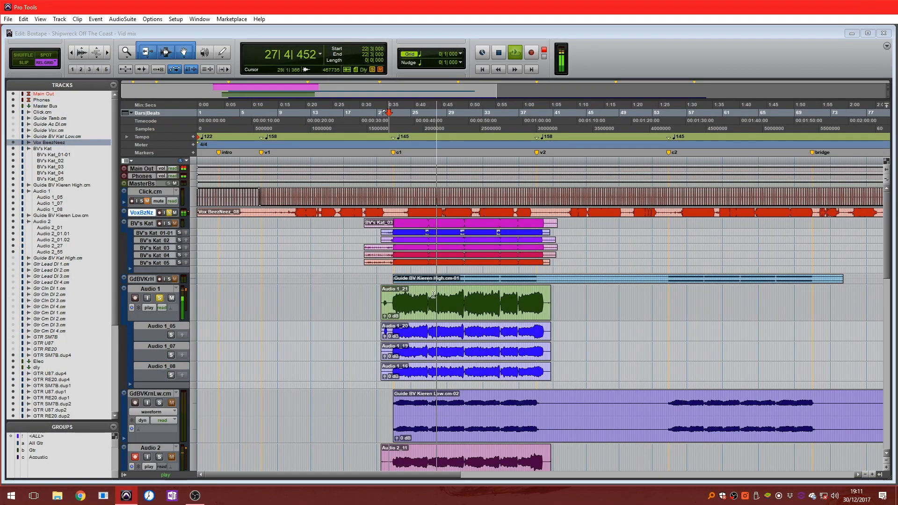
Duplicate the Audio 1 track's current playlist, keeping the suggested name
{"action": "left_click", "coordinate": [862, 474]}
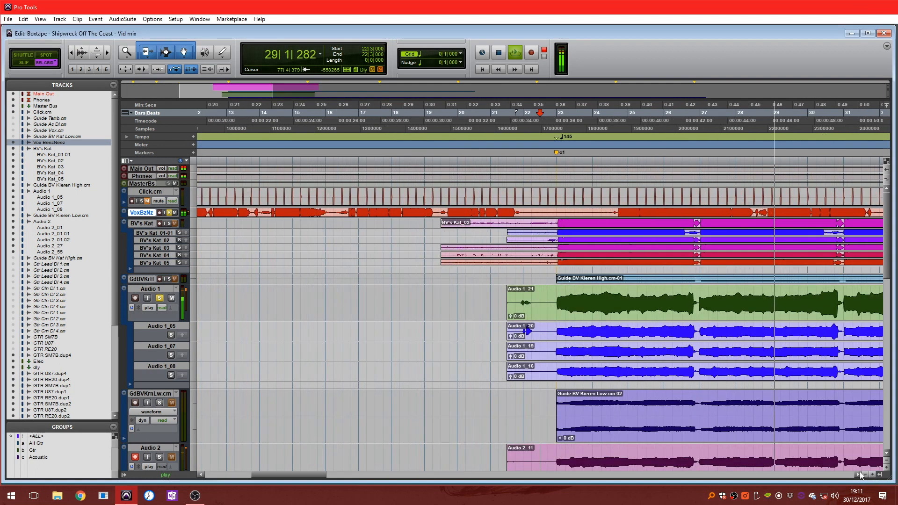
{"action": "left_click_drag", "start_coordinate": [318, 474], "coordinate": [344, 483]}
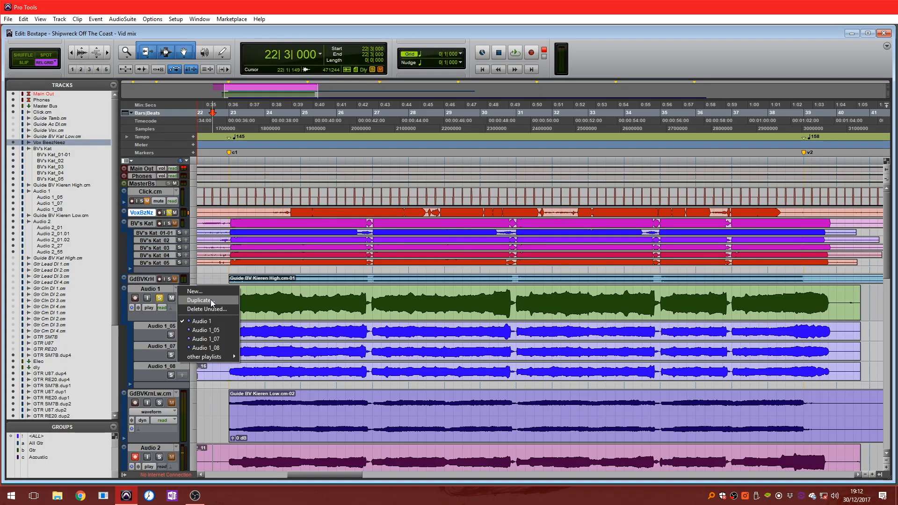
{"action": "left_click", "coordinate": [211, 303]}
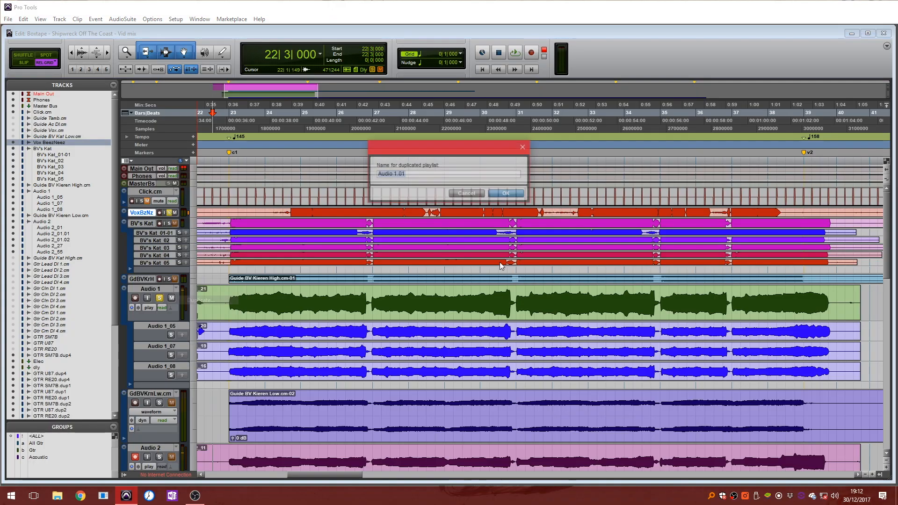
{"action": "left_click", "coordinate": [509, 194]}
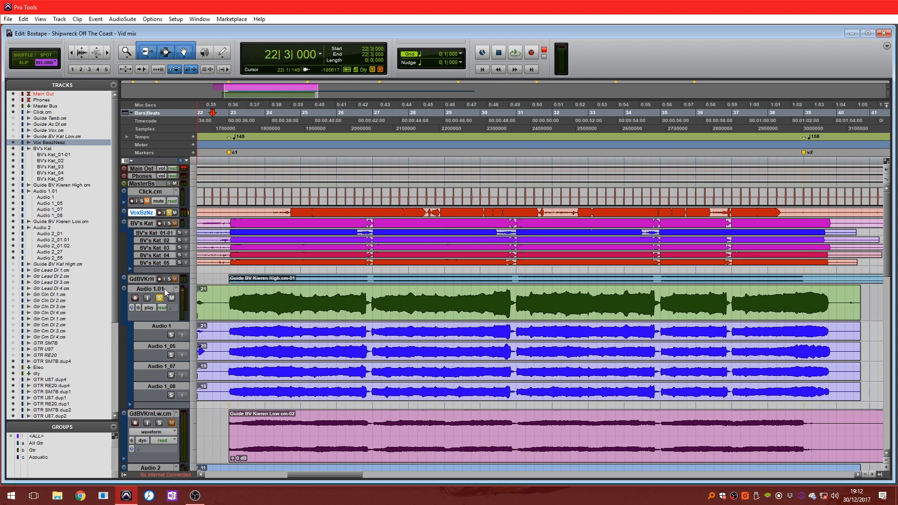
Switch the Audio 1 track back to its original playlist and delete the clip on it
{"action": "left_click", "coordinate": [176, 289]}
{"action": "left_click", "coordinate": [215, 318]}
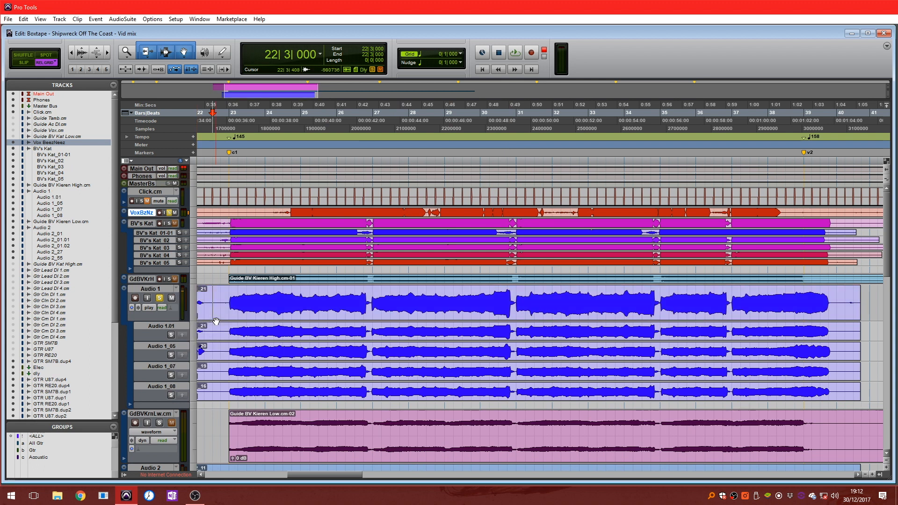
{"action": "left_click", "coordinate": [463, 317]}
{"action": "key", "text": "Delete"}
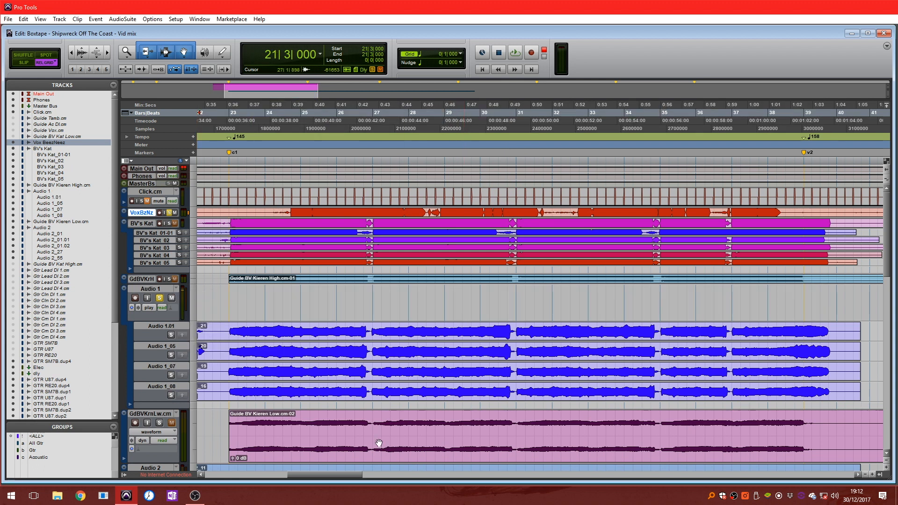
Solo and play the Audio 1_05, Audio 1_07 and Audio 1_08 lanes in turn to compare takes of the first c1 phrase
{"action": "left_click_drag", "start_coordinate": [344, 480], "coordinate": [318, 476]}
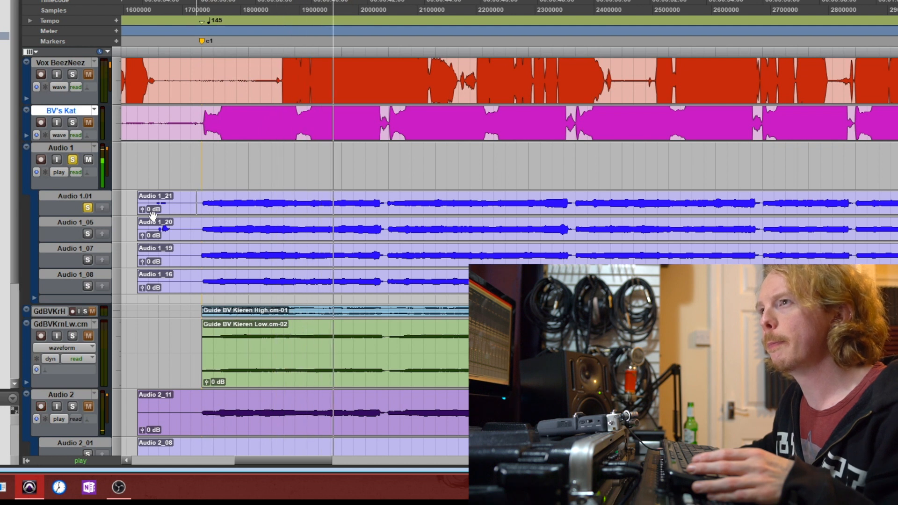
{"action": "left_click", "coordinate": [88, 234]}
{"action": "key", "text": "space"}
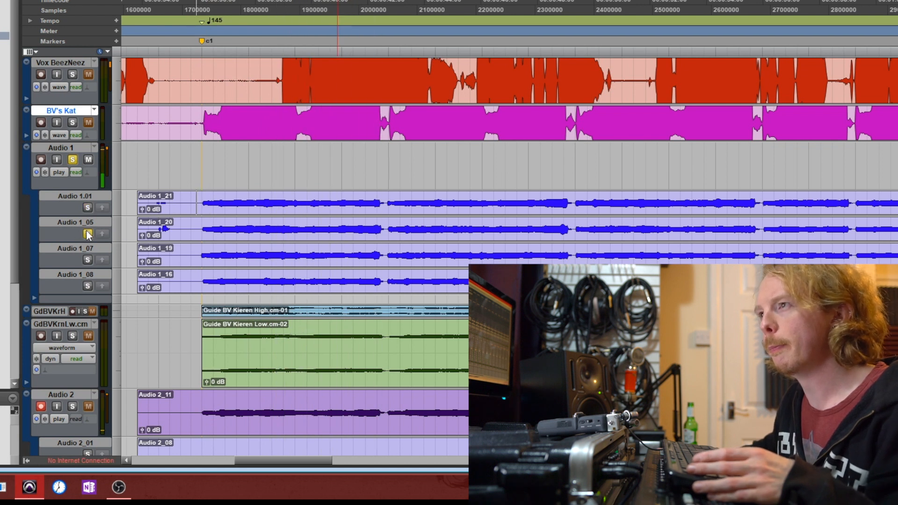
{"action": "key", "text": "space"}
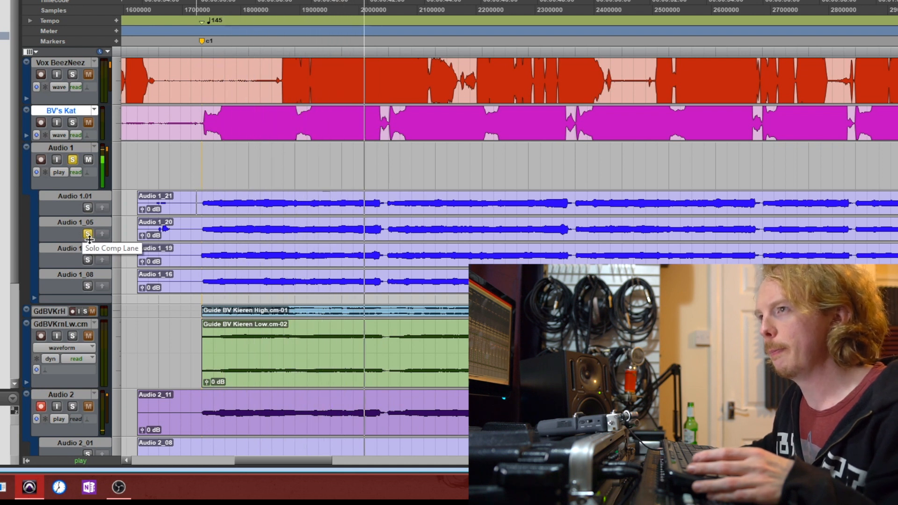
{"action": "left_click", "coordinate": [88, 260]}
{"action": "key", "text": "space"}
{"action": "key", "text": "space"}
{"action": "left_click", "coordinate": [87, 286]}
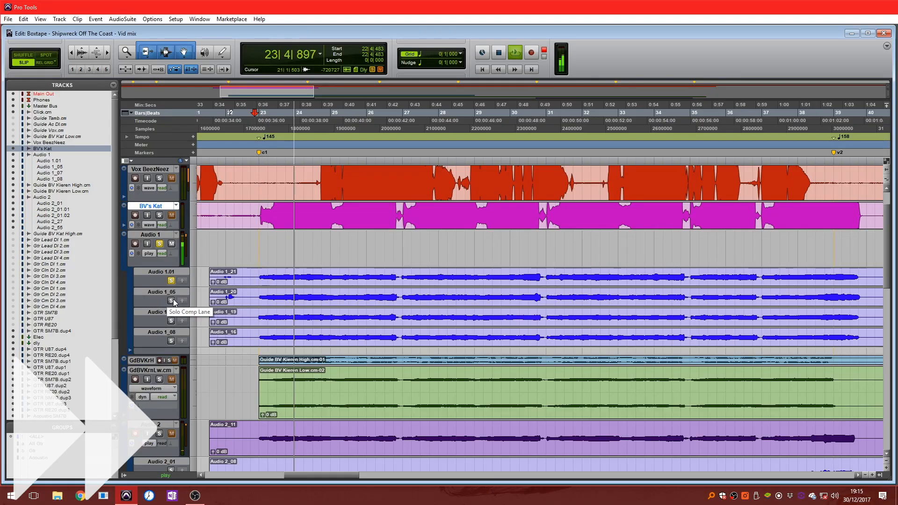
Solo the Audio 1_05 lane and Vox BeezNeez, and move the lane's first c1 phrase up to the main Audio 1 playlist
{"action": "left_click", "coordinate": [171, 300]}
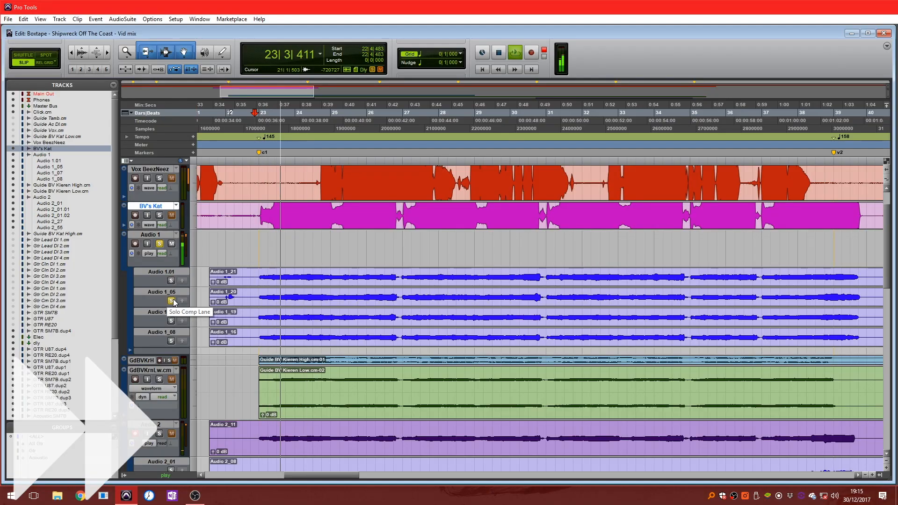
{"action": "left_click", "coordinate": [160, 179]}
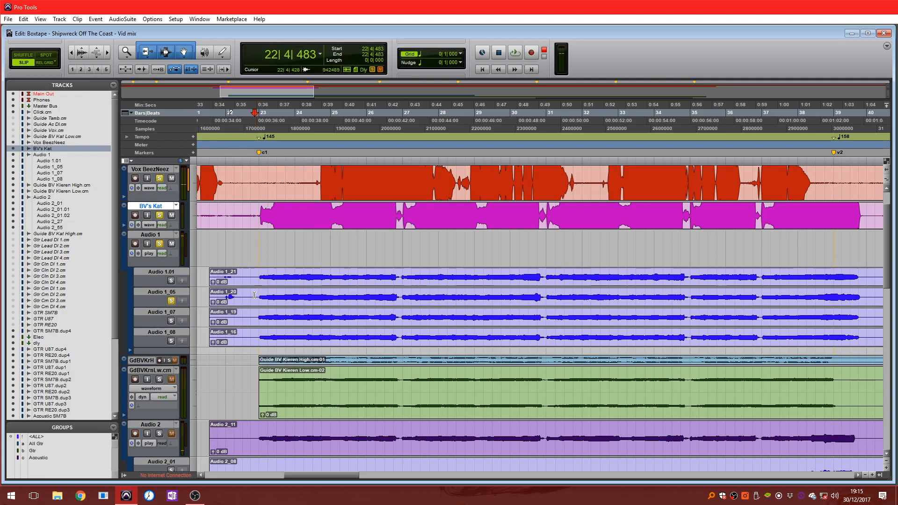
{"action": "left_click_drag", "start_coordinate": [254, 300], "coordinate": [403, 302]}
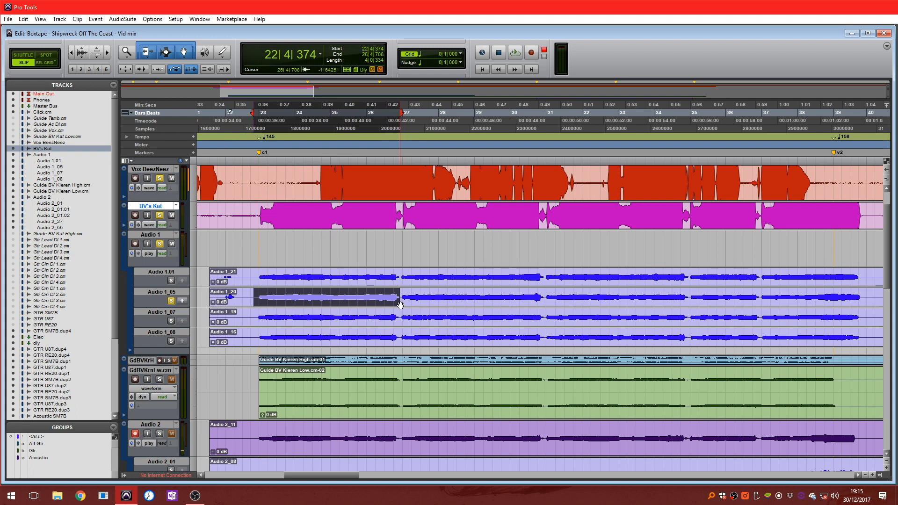
{"action": "left_click_drag", "start_coordinate": [305, 304], "coordinate": [298, 255]}
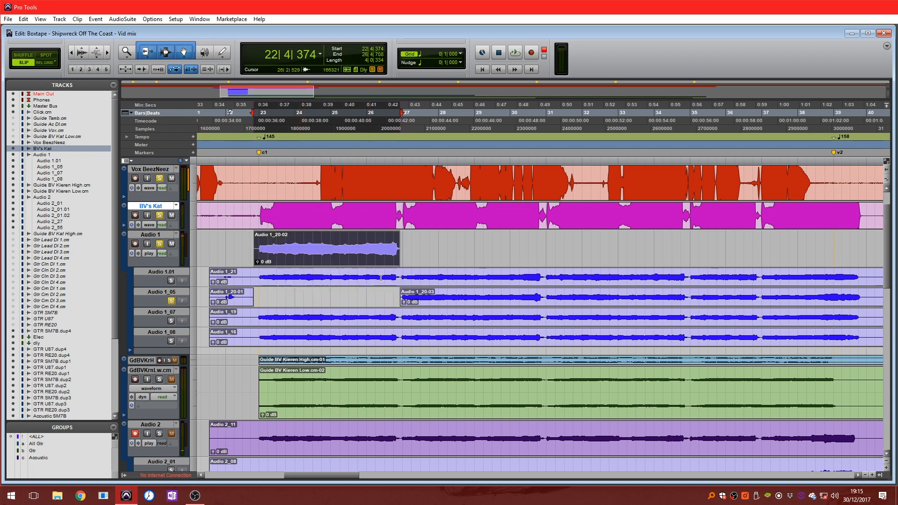
Audition the second phrase, from bar 27, on the Audio 1_05, Audio 1_07, Audio 1_08 and Audio 1.01 lanes
{"action": "key", "text": "space"}
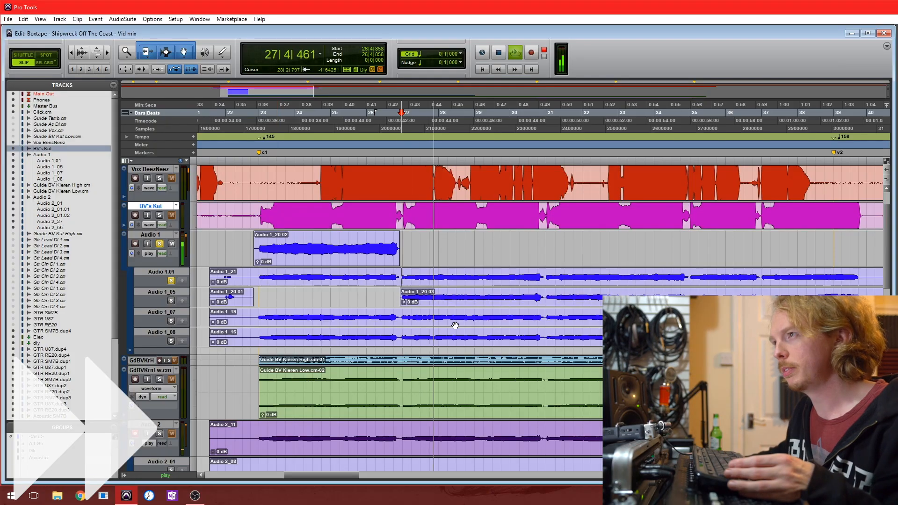
{"action": "left_click", "coordinate": [170, 301]}
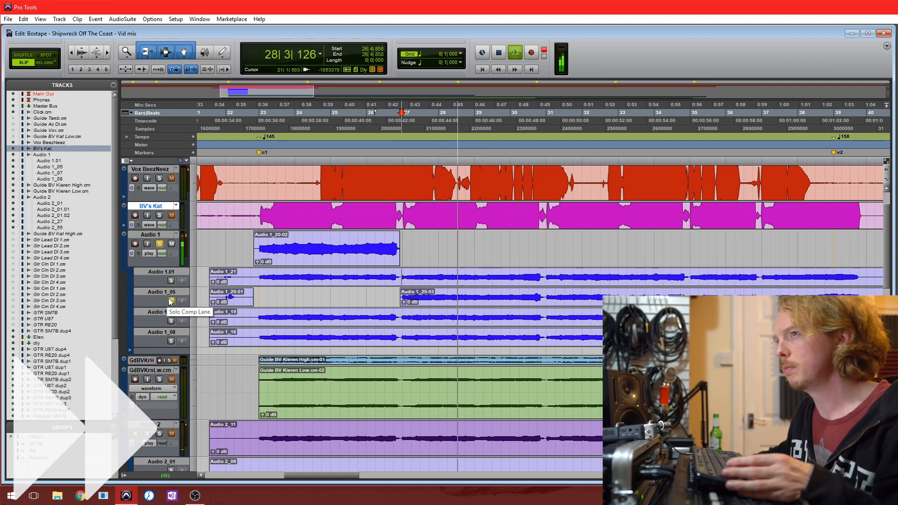
{"action": "left_click", "coordinate": [172, 321]}
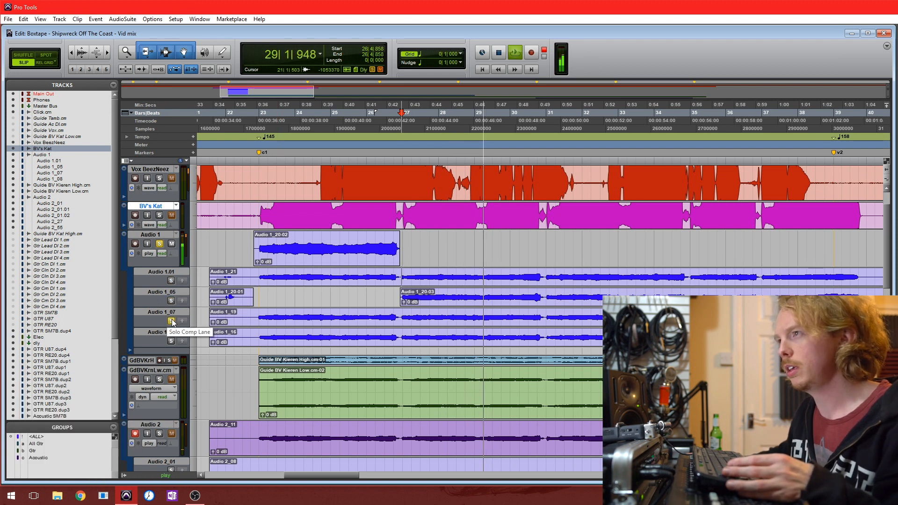
{"action": "left_click", "coordinate": [171, 342]}
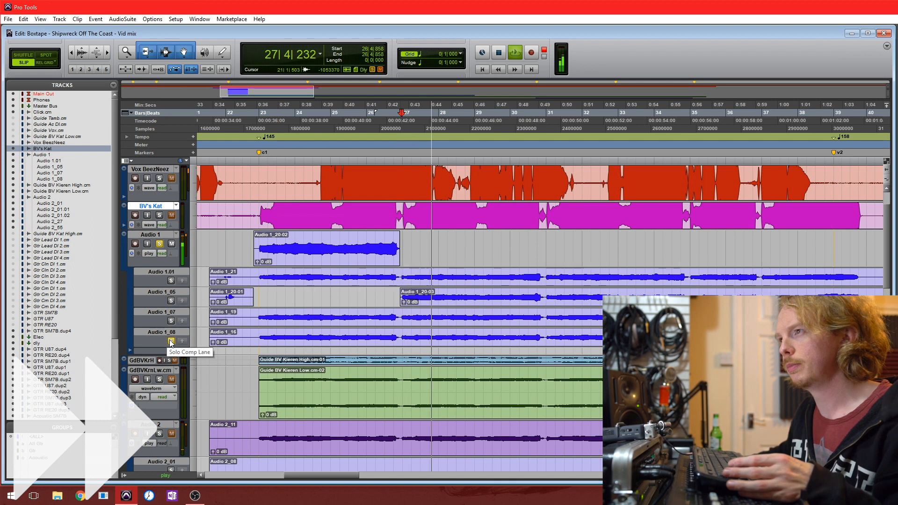
{"action": "left_click", "coordinate": [171, 281]}
{"action": "key", "text": "space"}
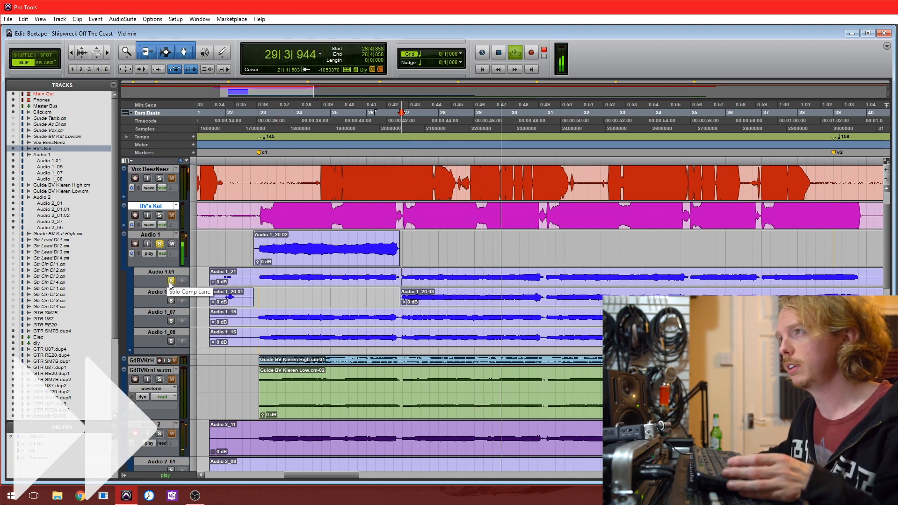
Move the second phrase from the Audio 1.01 lane up to the main Audio 1 playlist, right after the first clip
{"action": "key", "text": "space"}
{"action": "left_click_drag", "start_coordinate": [399, 275], "coordinate": [516, 256]}
{"action": "left_click", "coordinate": [534, 276]}
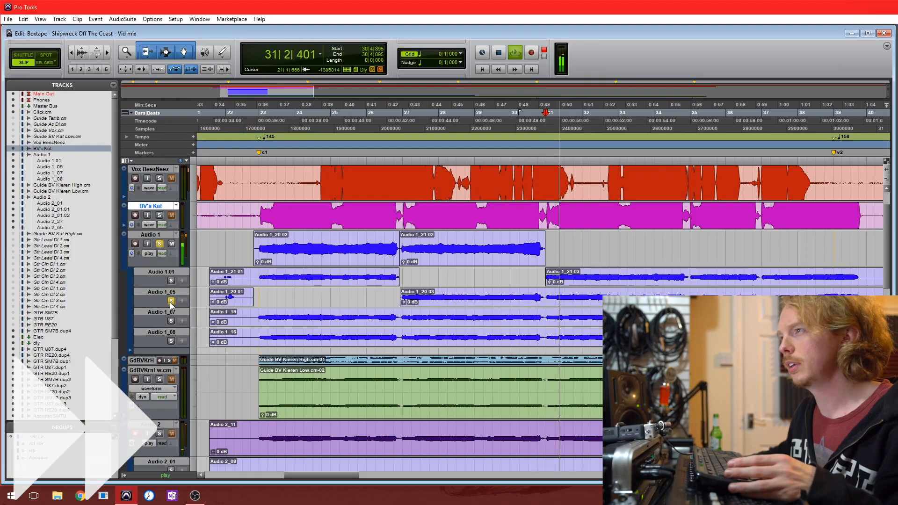
Compare the takes from bar 31 onward by soloing the Audio 1_07, Audio 1_05 and Audio 1.01 lanes during playback
{"action": "left_click", "coordinate": [171, 320]}
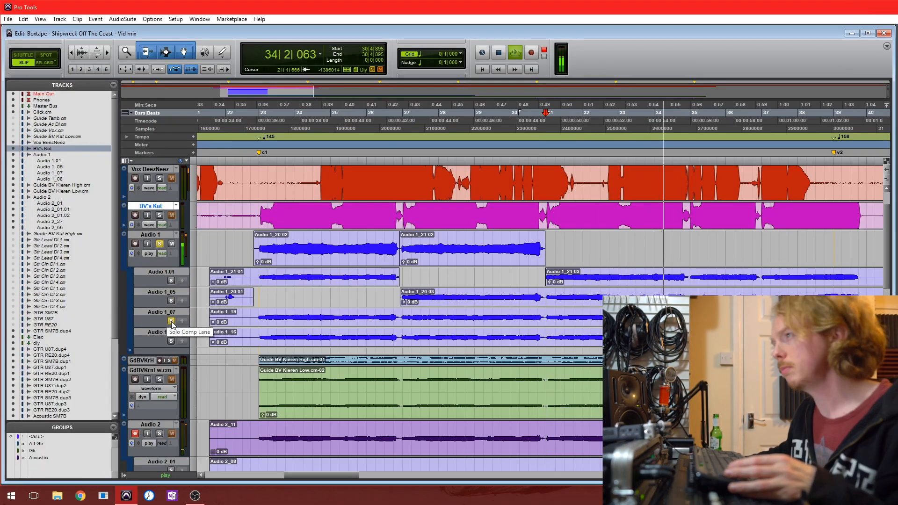
{"action": "left_click", "coordinate": [171, 281]}
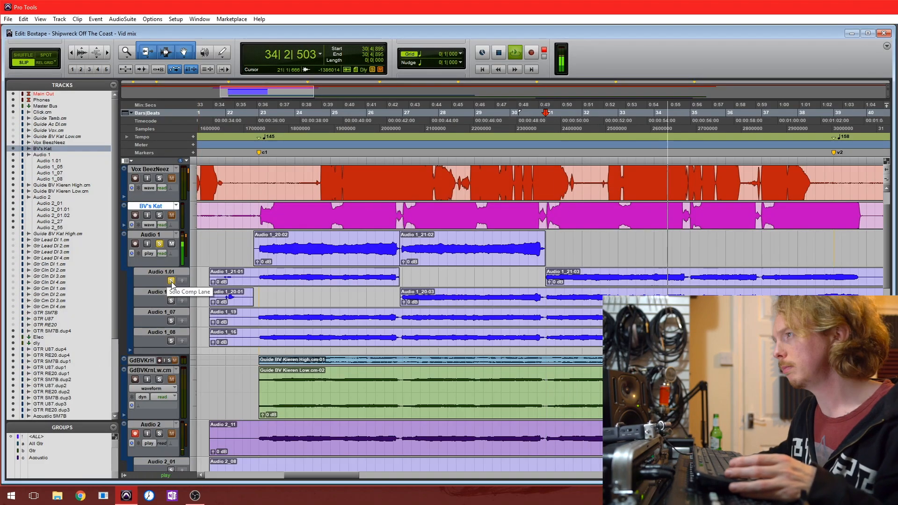
{"action": "left_click", "coordinate": [171, 301]}
{"action": "left_click", "coordinate": [171, 281]}
{"action": "left_click_drag", "start_coordinate": [308, 477], "coordinate": [336, 477]}
{"action": "key", "text": "space"}
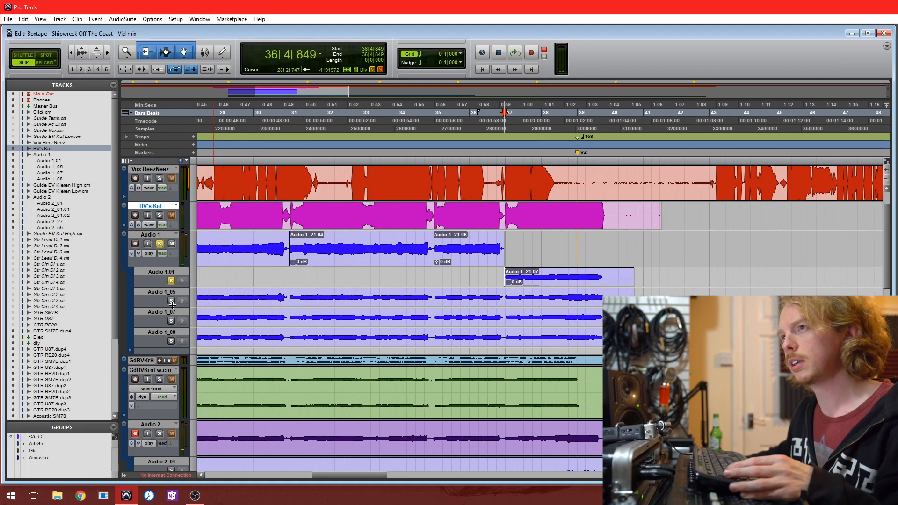
Play the last c1 phrase, from bar 37, on each of the Audio 1 alternate lanes to compare the takes
{"action": "left_click", "coordinate": [171, 318]}
{"action": "key", "text": "space"}
{"action": "left_click", "coordinate": [171, 346]}
{"action": "key", "text": "space"}
{"action": "key", "text": "space"}
{"action": "left_click", "coordinate": [171, 375]}
{"action": "key", "text": "space"}
{"action": "key", "text": "space"}
{"action": "left_click", "coordinate": [171, 289]}
{"action": "key", "text": "space"}
{"action": "key", "text": "space"}
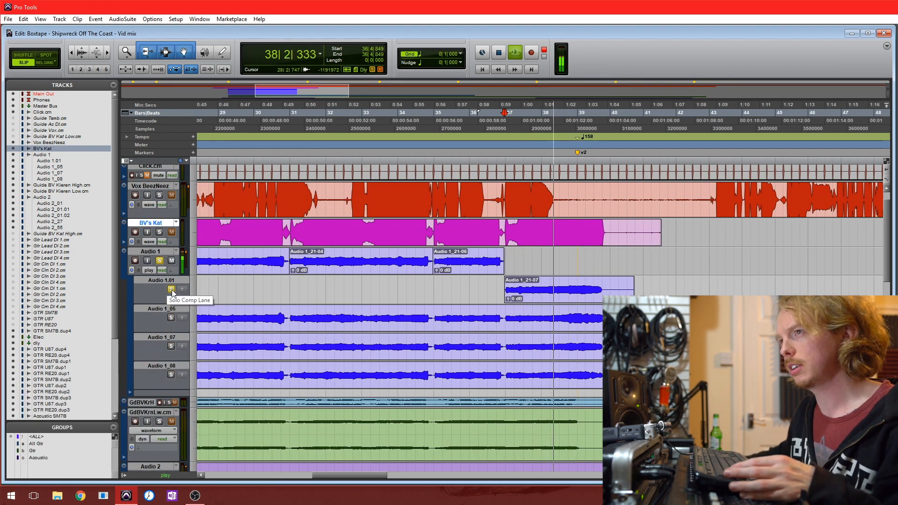
Move the last phrase clip from the Audio 1.01 lane up to the main Audio 1 playlist to complete the comp
{"action": "key", "text": "space"}
{"action": "left_click_drag", "start_coordinate": [542, 298], "coordinate": [542, 267]}
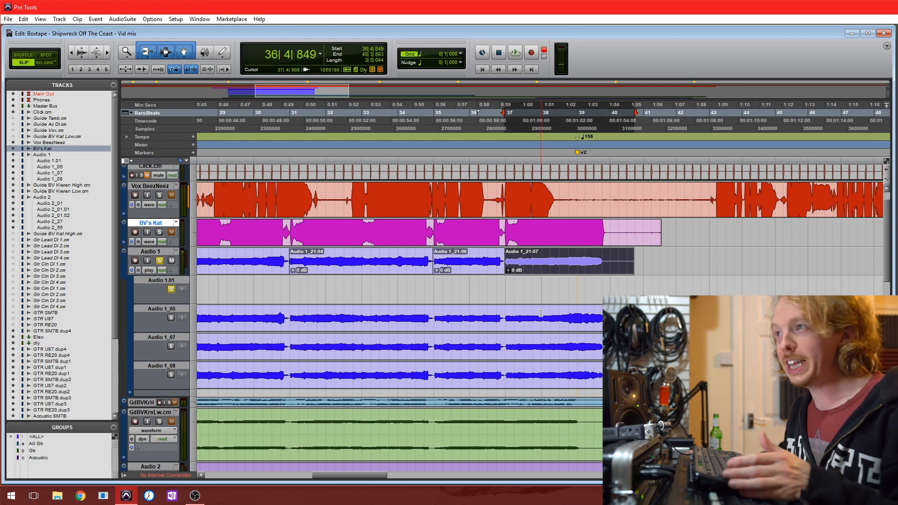
{"action": "left_click_drag", "start_coordinate": [374, 477], "coordinate": [345, 476]}
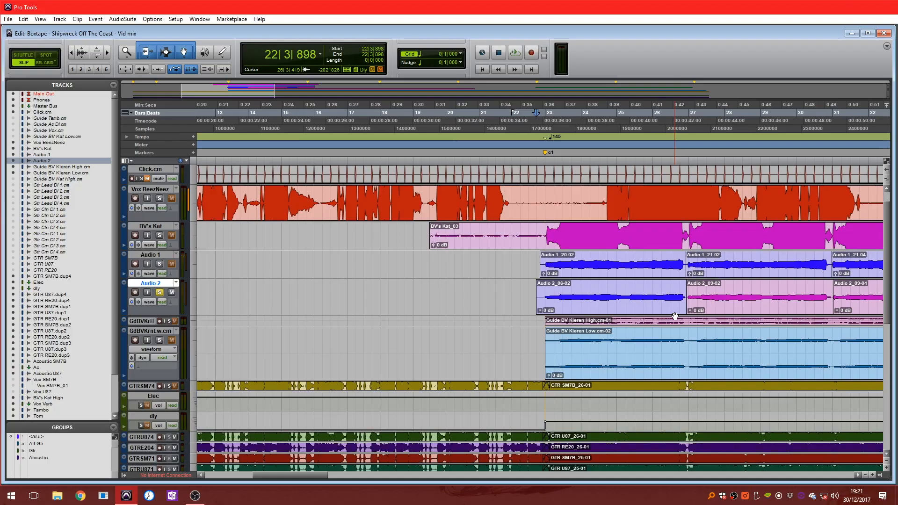
Trim the start of the first Audio 1 clip to about 23|1|043, just before the vocal entry, and add a short fade-in
{"action": "key", "text": "space"}
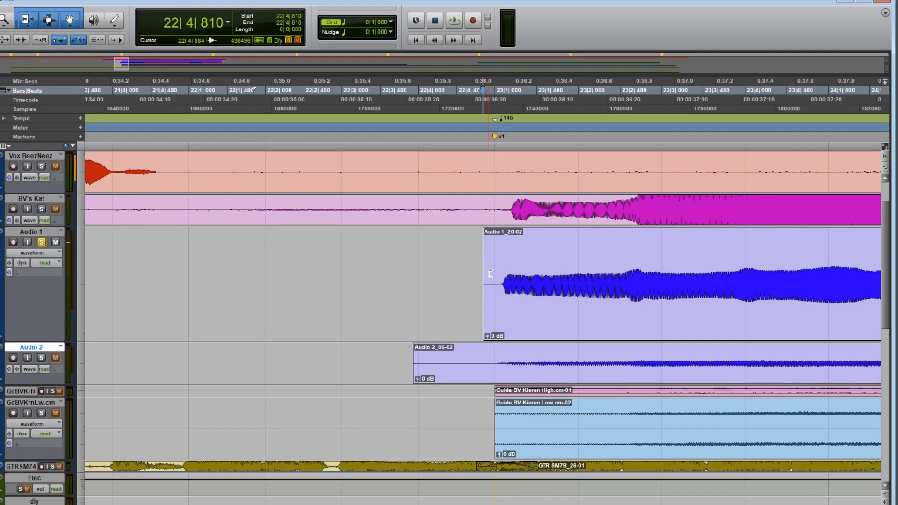
{"action": "left_click_drag", "start_coordinate": [490, 275], "coordinate": [497, 255]}
{"action": "key", "text": "space"}
{"action": "key", "text": "space"}
{"action": "left_click", "coordinate": [501, 234]}
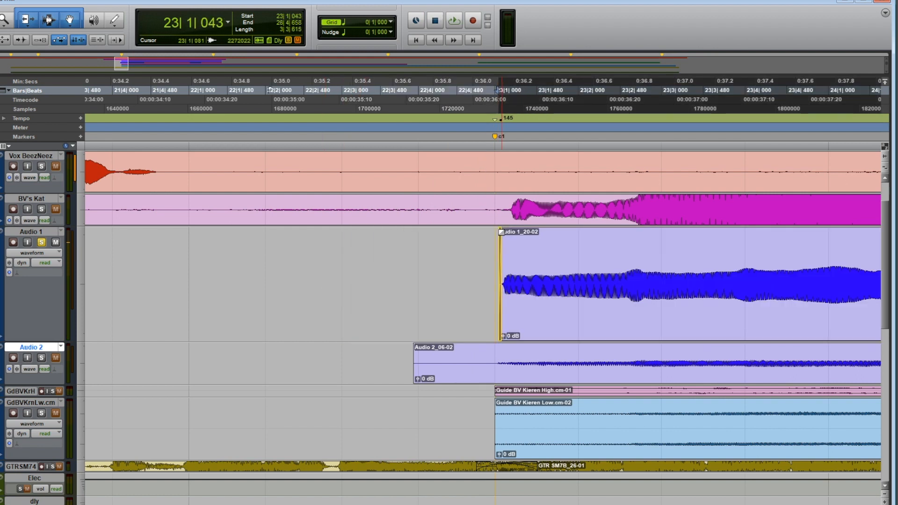
Move the join between the first two Audio 1 clips to just before the vocal entry at bar 27
{"action": "left_click", "coordinate": [592, 267]}
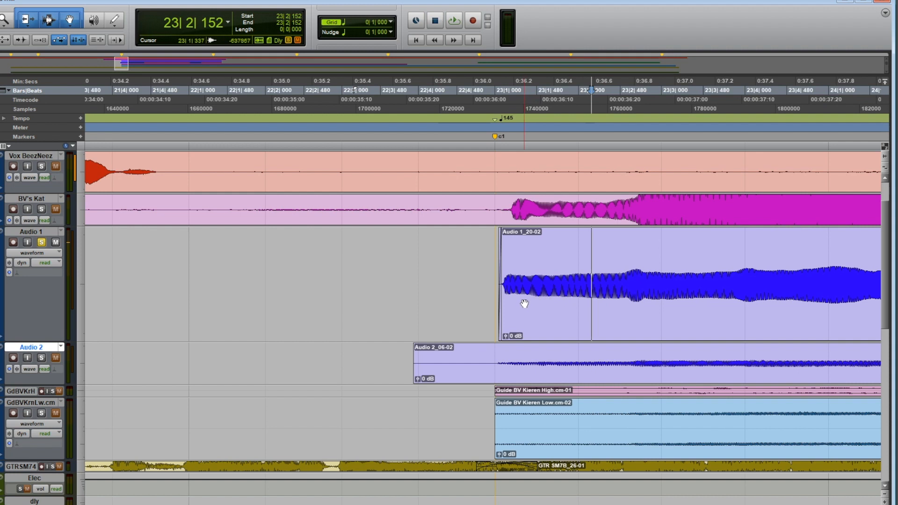
{"action": "key", "text": "Tab"}
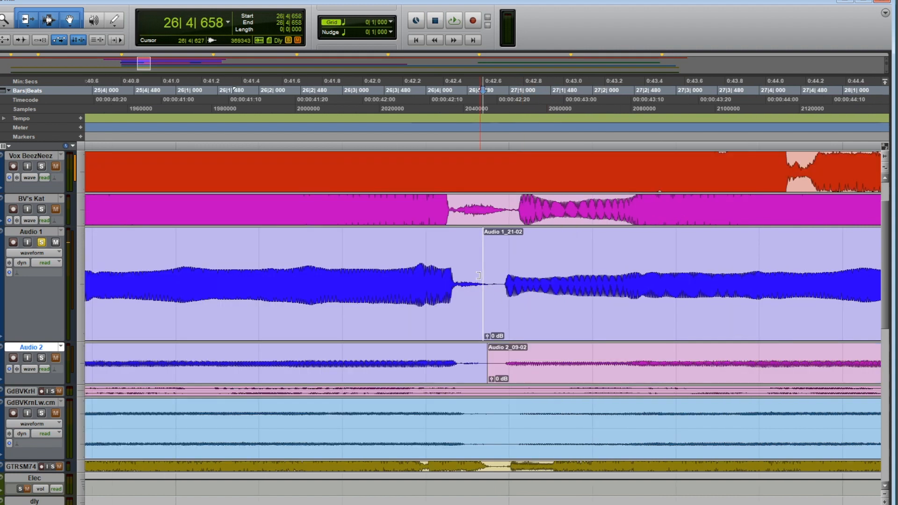
{"action": "left_click_drag", "start_coordinate": [479, 297], "coordinate": [502, 308]}
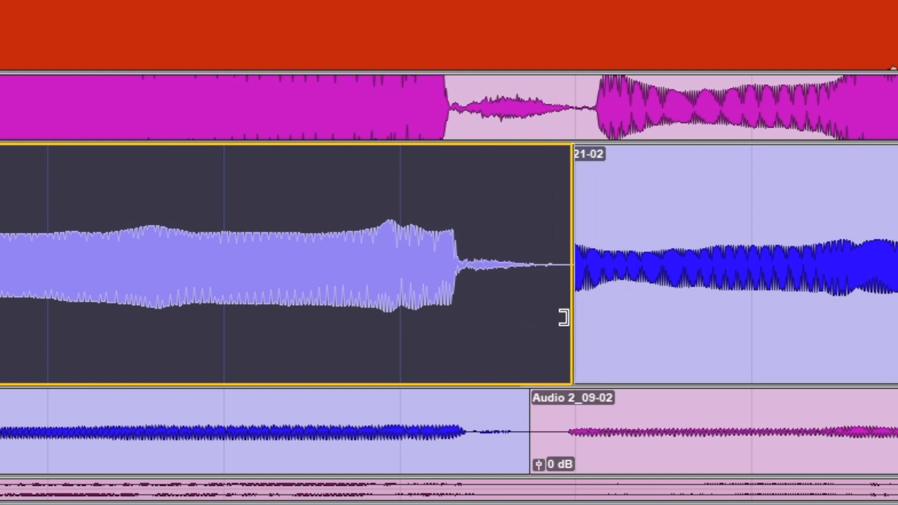
{"action": "left_click_drag", "start_coordinate": [564, 318], "coordinate": [562, 321]}
{"action": "left_click", "coordinate": [571, 318]}
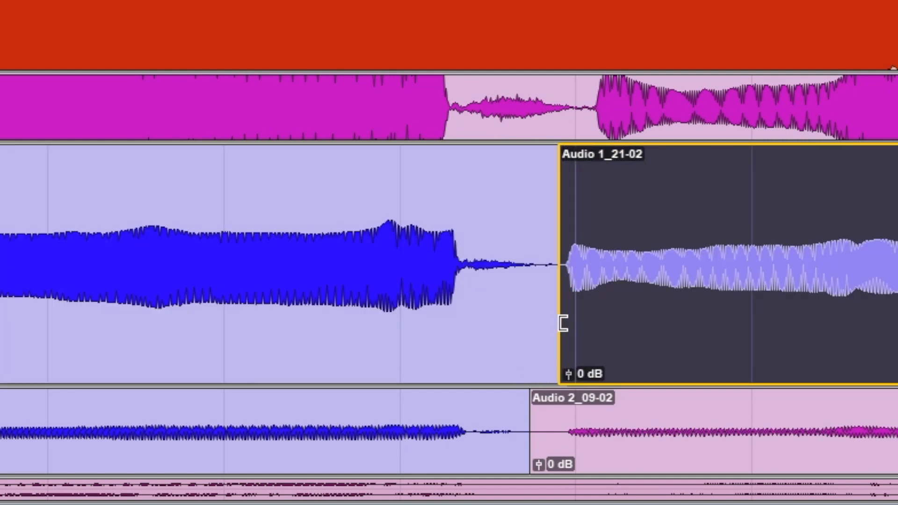
Add a short crossfade at the Audio 1 join just before bar 27
{"action": "left_click", "coordinate": [265, 233]}
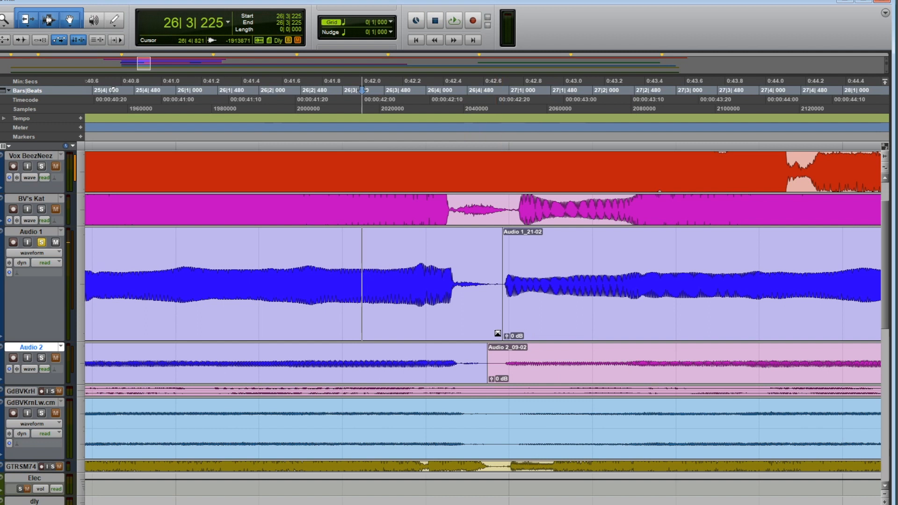
{"action": "left_click_drag", "start_coordinate": [500, 333], "coordinate": [500, 333]}
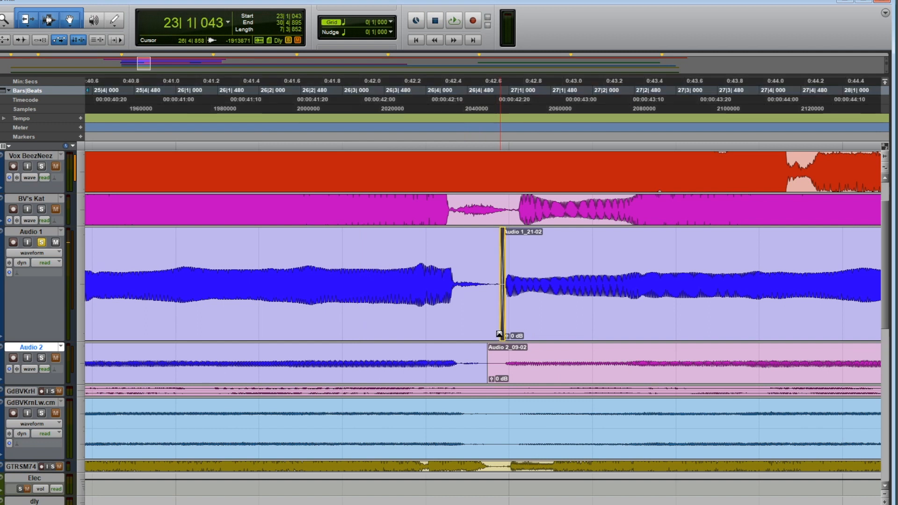
{"action": "left_click", "coordinate": [499, 334]}
Add a short crossfade at the Audio 1 join just before bar 31
{"action": "left_click", "coordinate": [558, 249]}
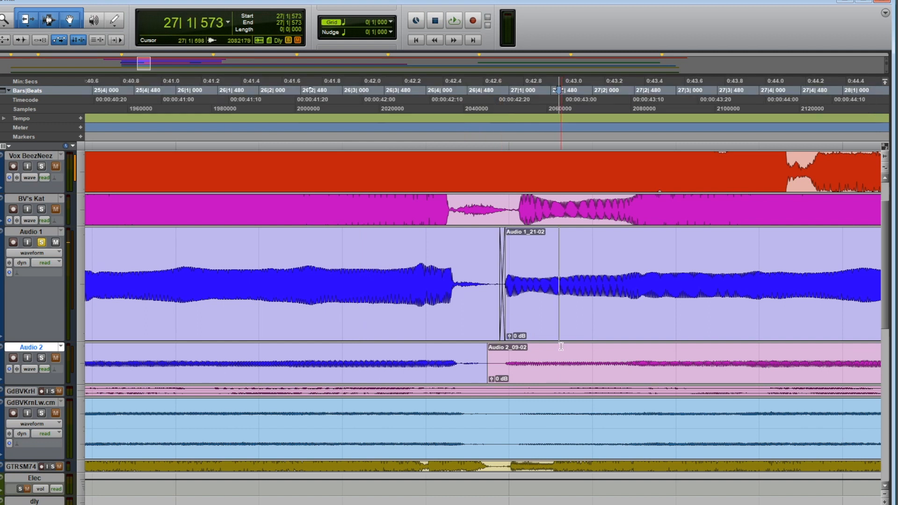
{"action": "key", "text": "Tab"}
{"action": "left_click", "coordinate": [483, 335]}
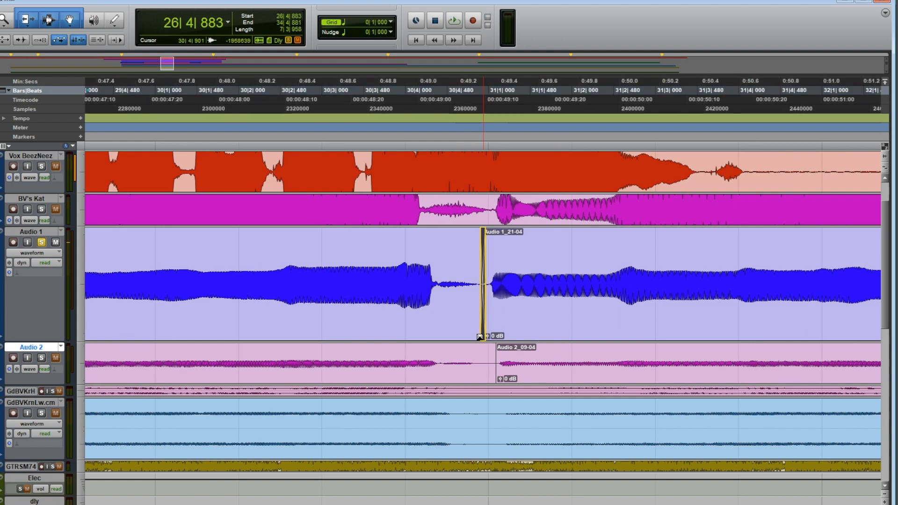
Crossfade the Audio 1 joins just before bars 35 and 37, shifting the bar 35 crossfade closer to the vocal entry
{"action": "left_click", "coordinate": [532, 282]}
{"action": "key", "text": "Tab"}
{"action": "left_click", "coordinate": [480, 325]}
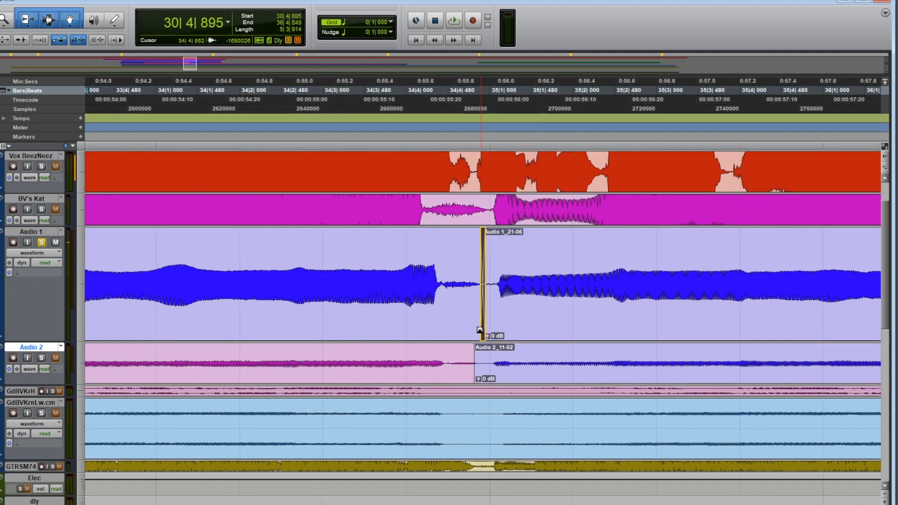
{"action": "left_click_drag", "start_coordinate": [483, 330], "coordinate": [489, 325]}
{"action": "left_click", "coordinate": [538, 257]}
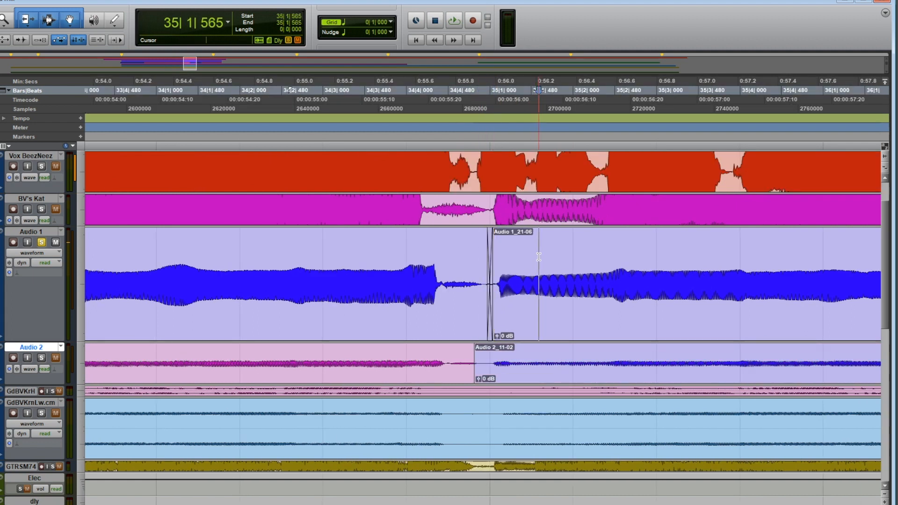
{"action": "key", "text": "Tab"}
Trim the end of the last Audio 1 clip to about 39|4|000, just after the vocal tail
{"action": "left_click", "coordinate": [538, 259]}
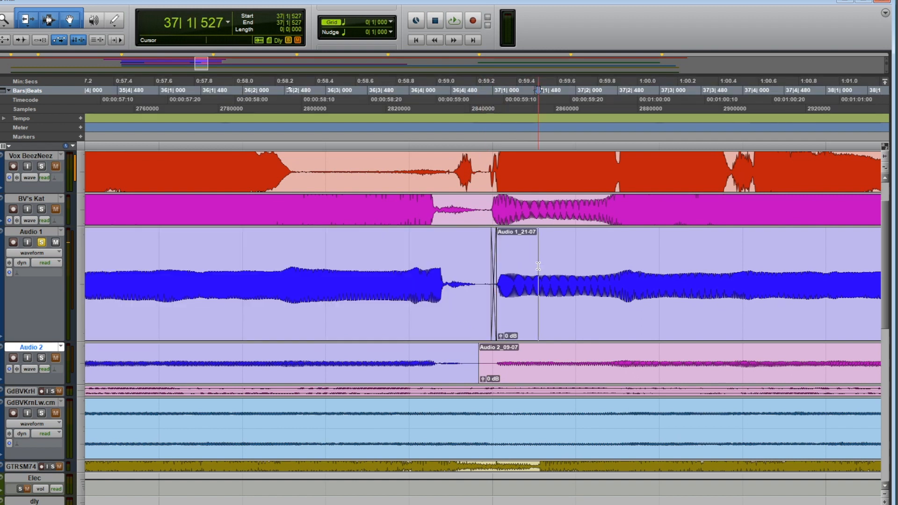
{"action": "key", "text": "Tab"}
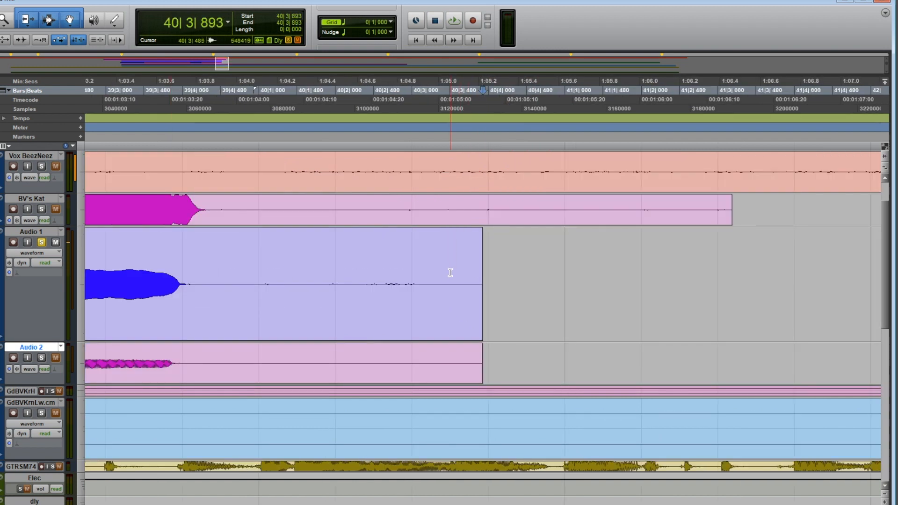
{"action": "left_click_drag", "start_coordinate": [480, 280], "coordinate": [193, 292]}
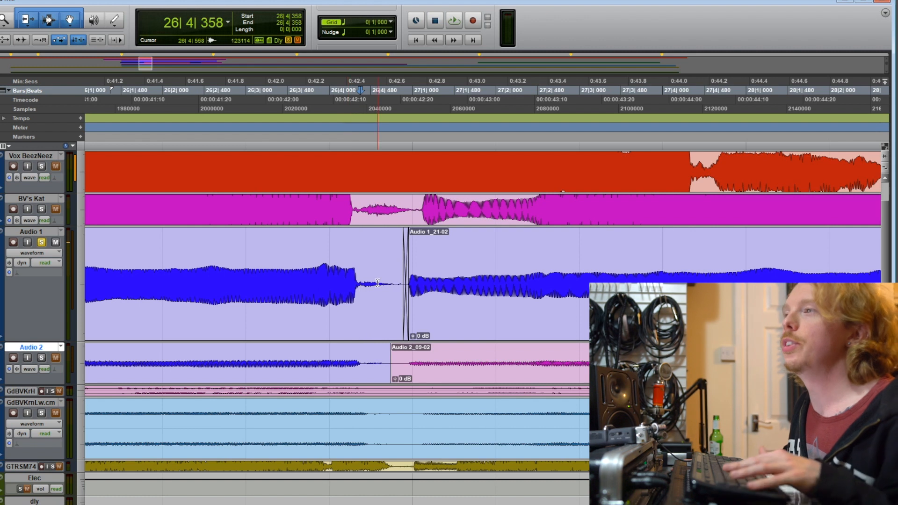
Separate the breath before bar 27 on Audio 1, reduce its clip gain to -12.3 dB and crossfade its start
{"action": "key", "text": "ctrl+e"}
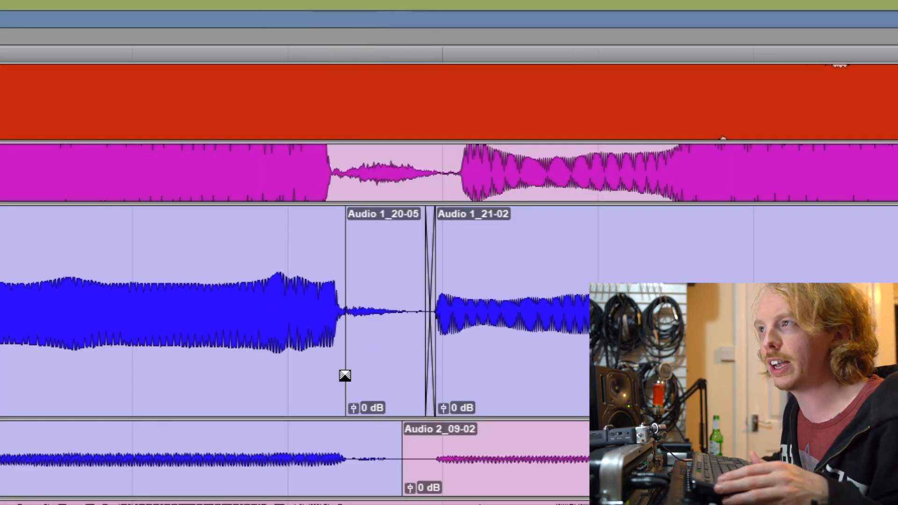
{"action": "left_click_drag", "start_coordinate": [354, 407], "coordinate": [321, 417]}
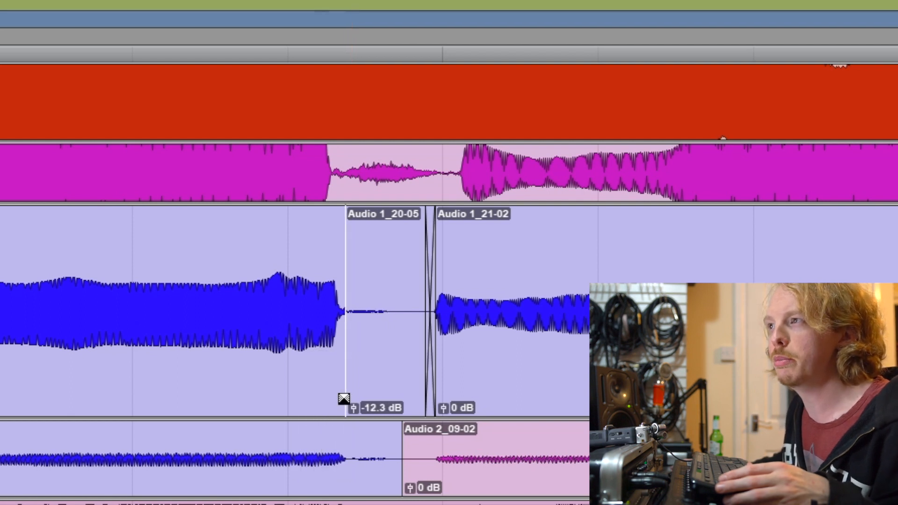
{"action": "left_click", "coordinate": [342, 390]}
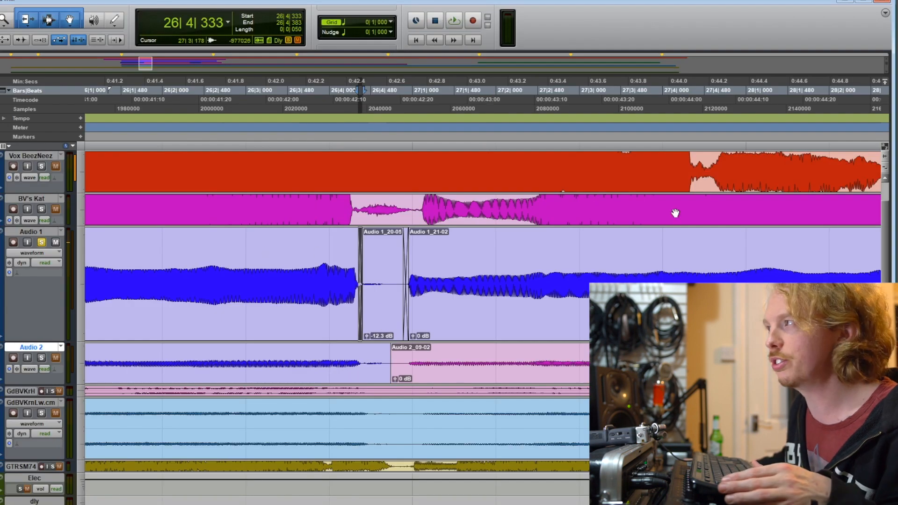
Check the RVox insert on the Audio 1 channel in the mixer
{"action": "key", "text": "ctrl+equal"}
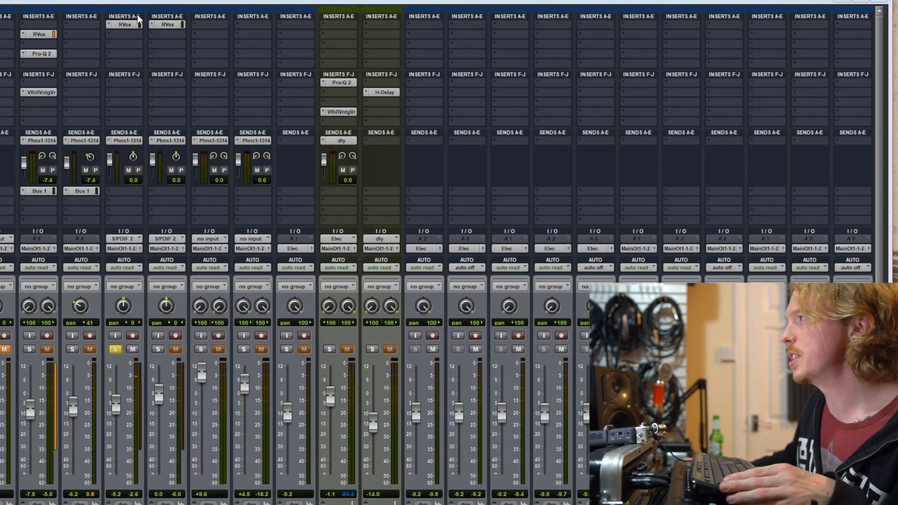
{"action": "left_click", "coordinate": [131, 24]}
{"action": "key", "text": "ctrl+equal"}
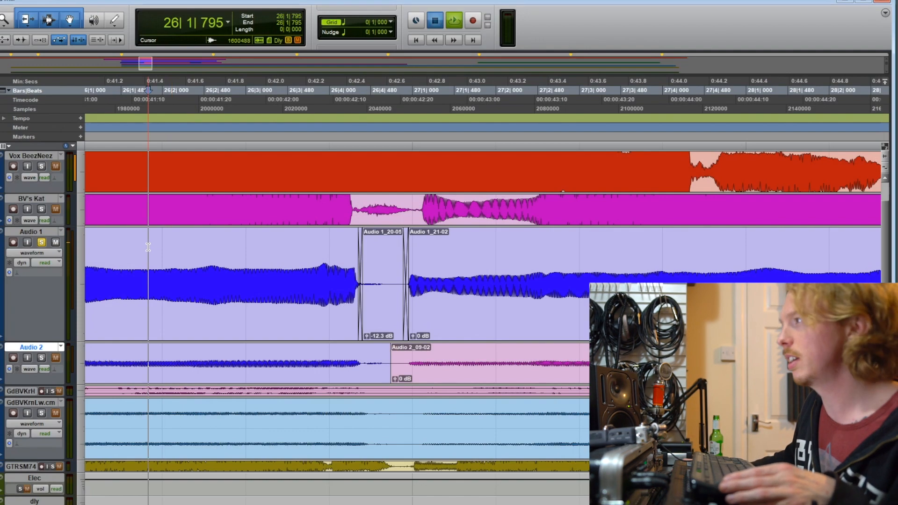
Play Audio 1 from early in bar 26 across the bar 27 join to audition the quieter breath
{"action": "key", "text": "space"}
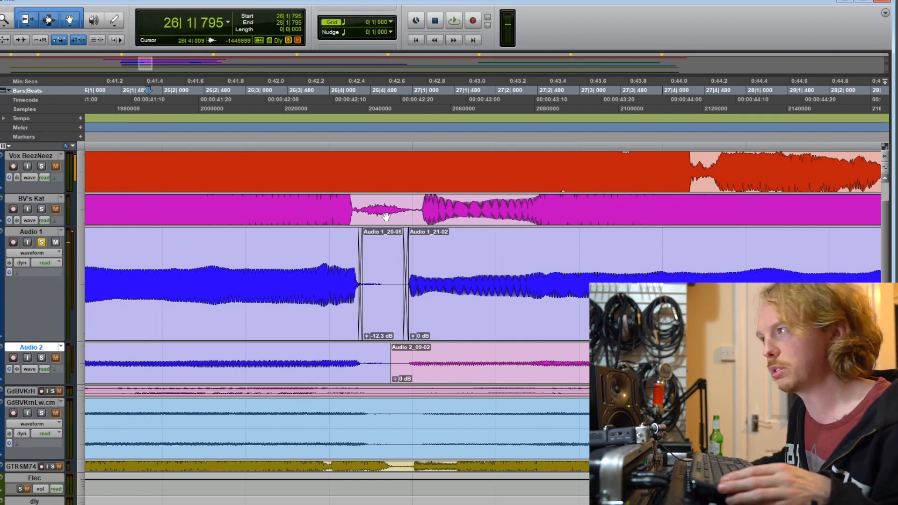
{"action": "key", "text": "space"}
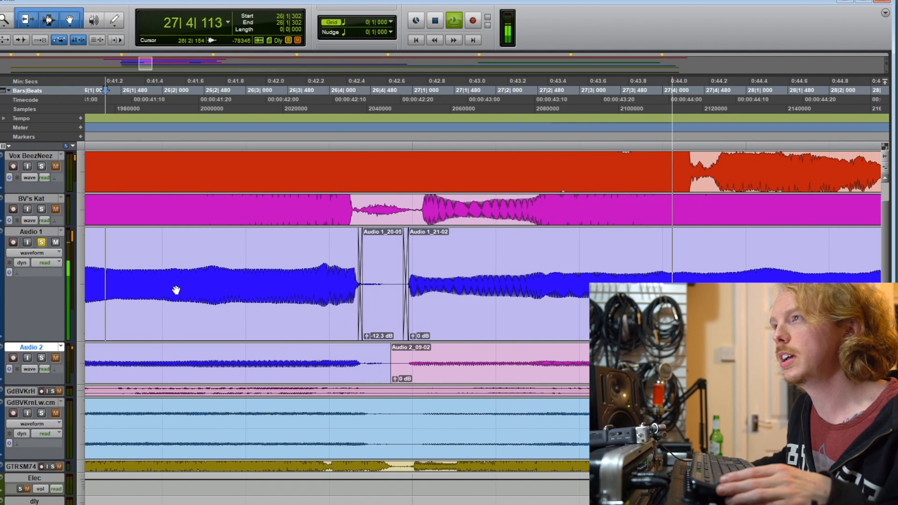
{"action": "key", "text": "space"}
{"action": "left_click", "coordinate": [307, 270]}
{"action": "key", "text": "Tab"}
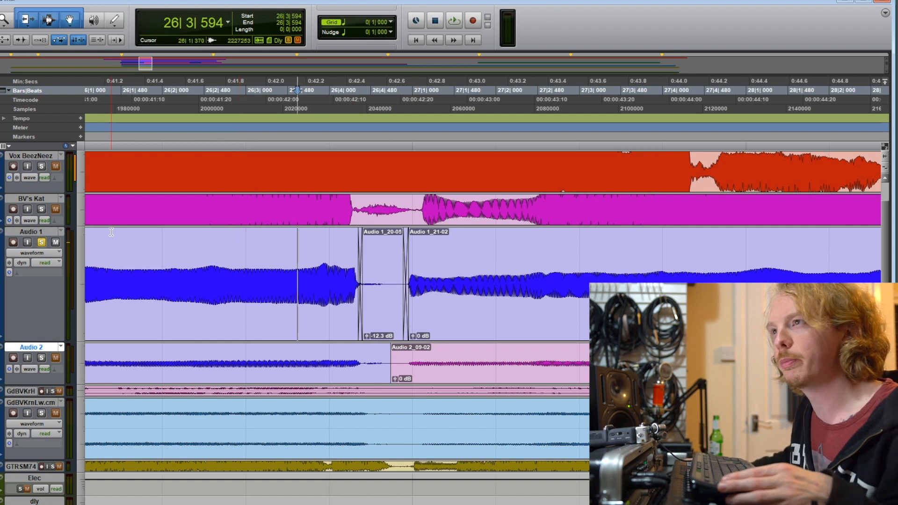
{"action": "left_click", "coordinate": [106, 250]}
{"action": "key", "text": "space"}
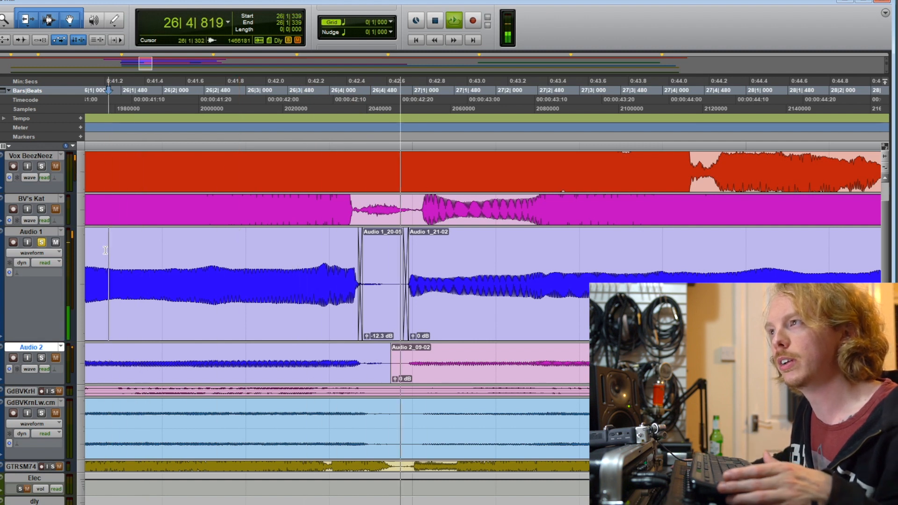
{"action": "key", "text": "space"}
Separate the breath before bar 31 on Audio 1, reduce its clip gain to -12.3 dB and crossfade its start
{"action": "key", "text": "space"}
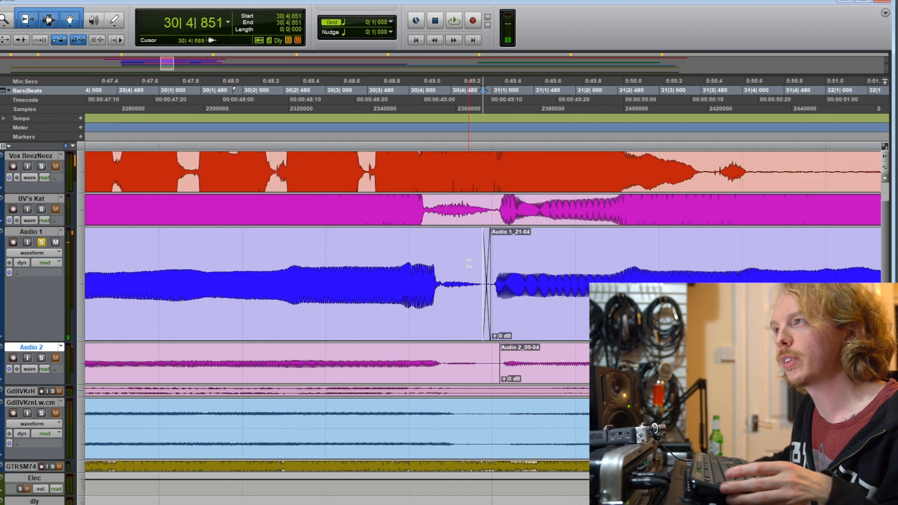
{"action": "key", "text": "space"}
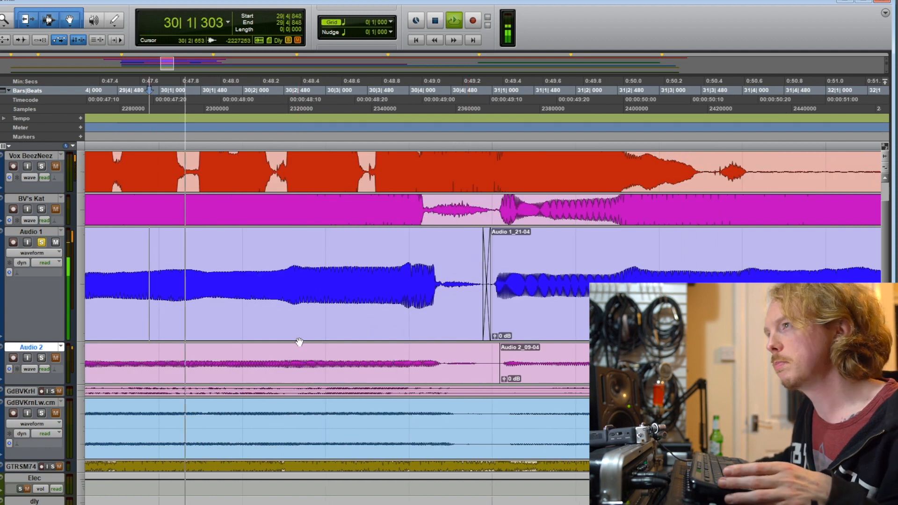
{"action": "key", "text": "space"}
{"action": "left_click", "coordinate": [440, 281]}
{"action": "key", "text": "b"}
{"action": "left_click_drag", "start_coordinate": [438, 334], "coordinate": [443, 334]}
Play Audio 1 from about 30|1|550 to audition the edited breath before bar 31
{"action": "left_click", "coordinate": [207, 257]}
{"action": "key", "text": "space"}
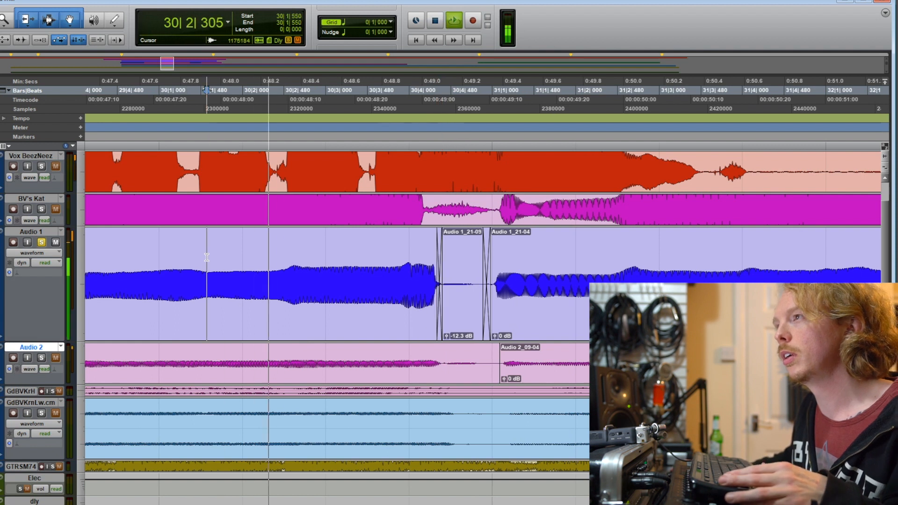
{"action": "key", "text": "space"}
{"action": "left_click", "coordinate": [558, 291]}
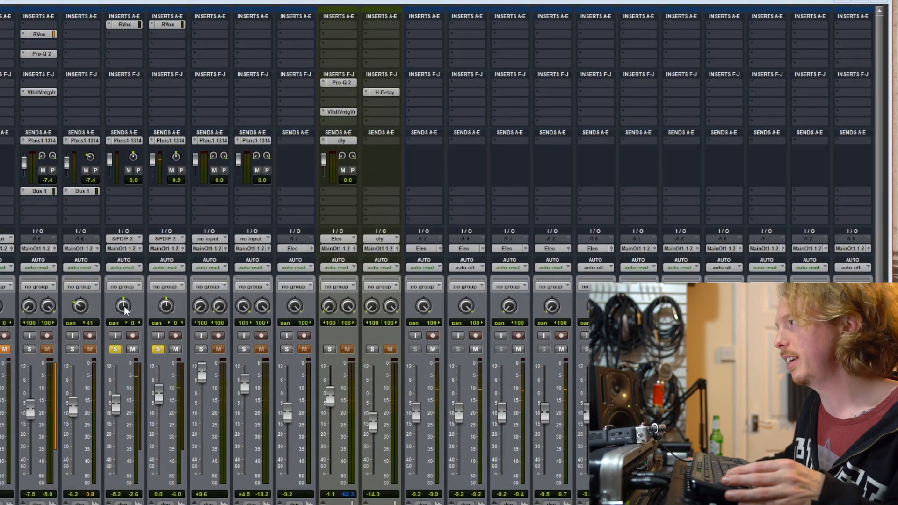
Pan Audio 1 to 40 left and Audio 2 to 40 right
{"action": "left_click_drag", "start_coordinate": [125, 306], "coordinate": [124, 329]}
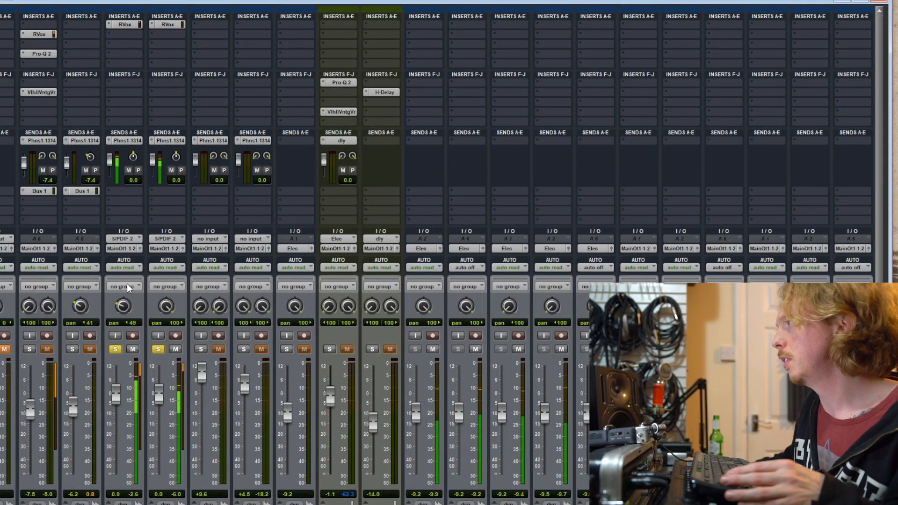
{"action": "left_click_drag", "start_coordinate": [163, 329], "coordinate": [157, 347]}
Balance the vocal levels with Audio 1 at -3.0 dB, Audio 2 at -1.4 dB and Vox BeezNeez at -6.8 dB
{"action": "left_click_drag", "start_coordinate": [115, 401], "coordinate": [110, 406]}
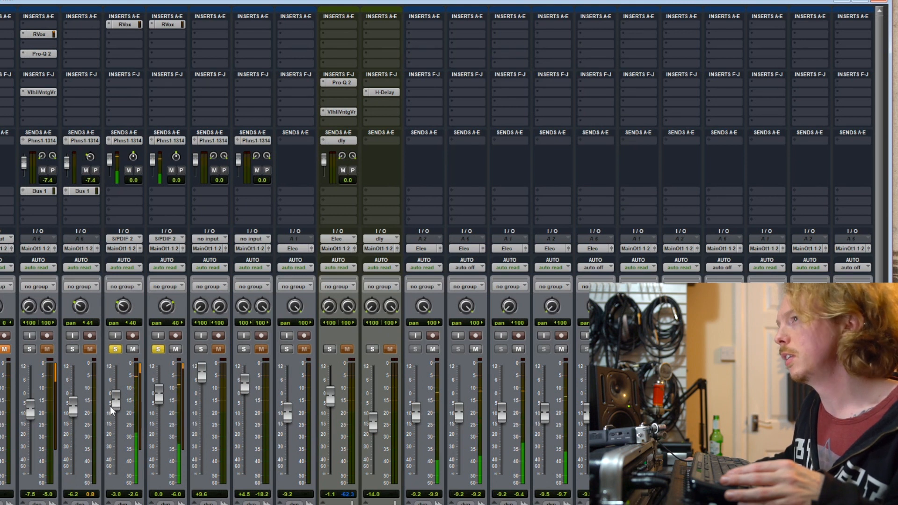
{"action": "left_click_drag", "start_coordinate": [157, 391], "coordinate": [158, 395]}
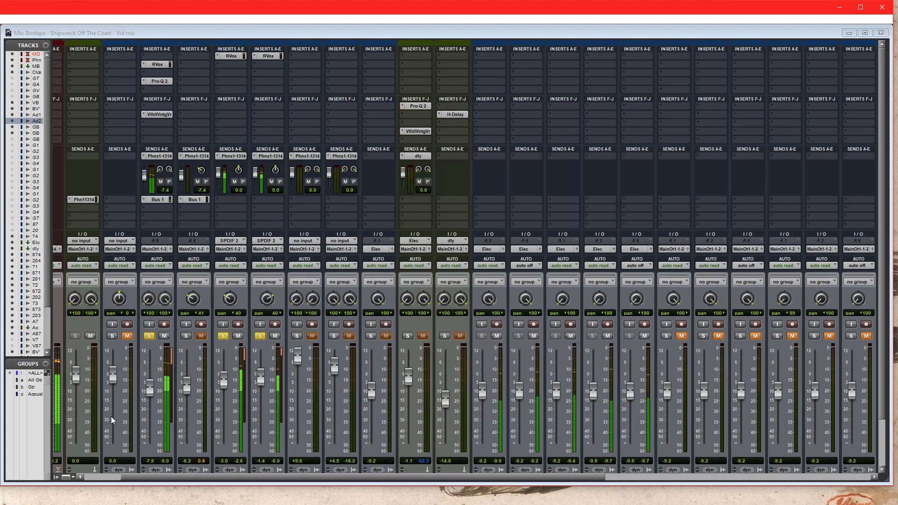
{"action": "left_click", "coordinate": [152, 389]}
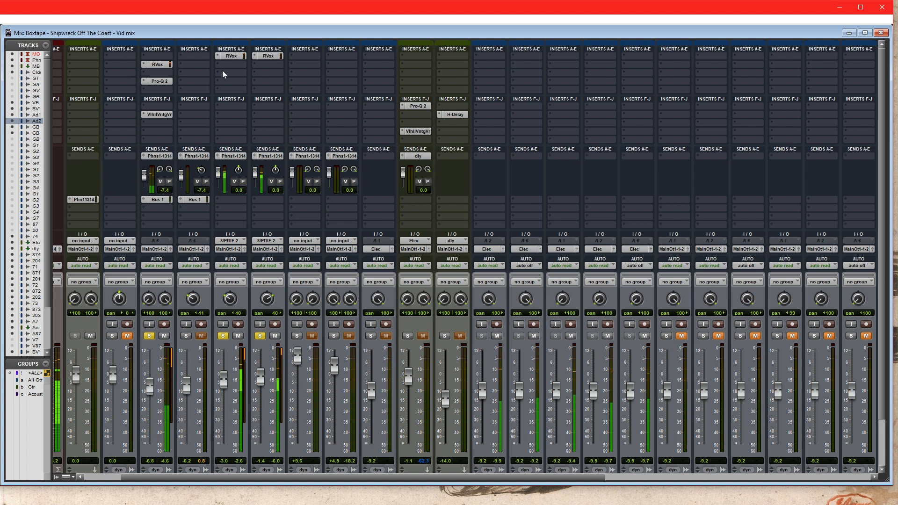
Compare the RVox settings on Audio 1 and Audio 2, and lower Audio 2's compression threshold to about -24 dB
{"action": "left_click", "coordinate": [233, 56]}
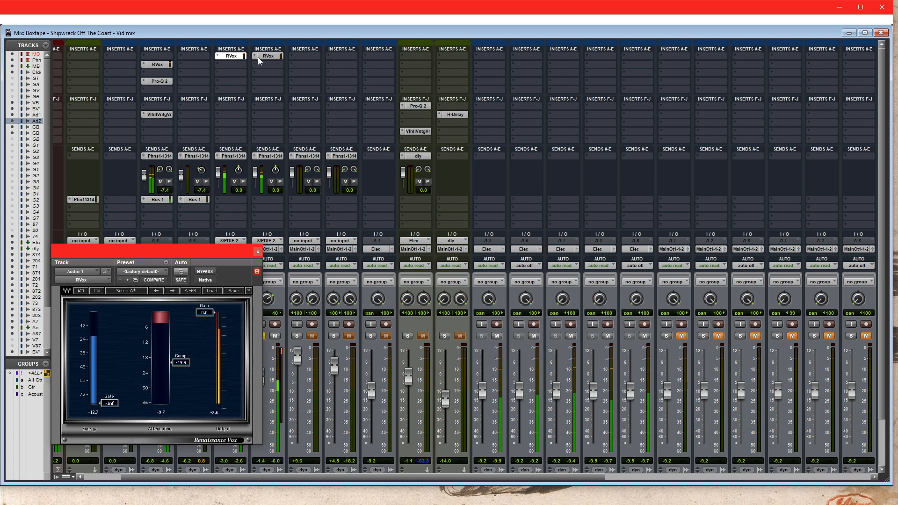
{"action": "left_click", "coordinate": [271, 57]}
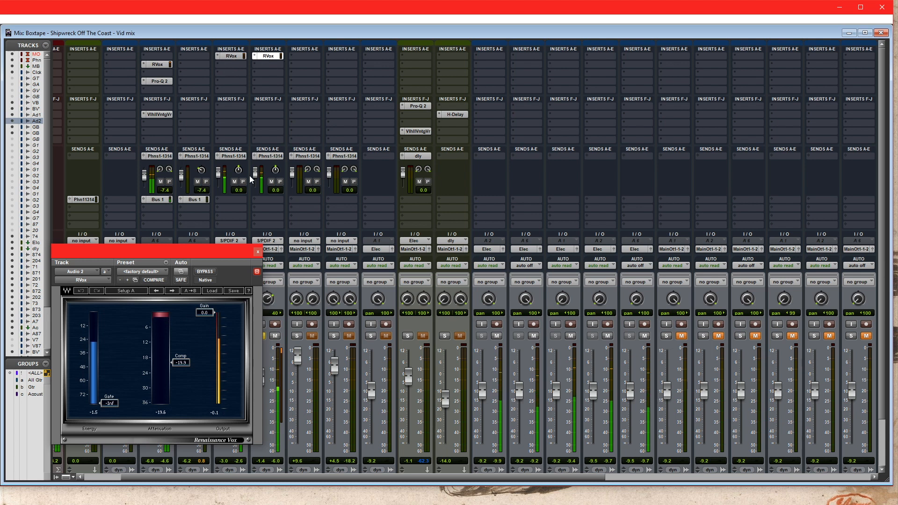
{"action": "left_click", "coordinate": [258, 252]}
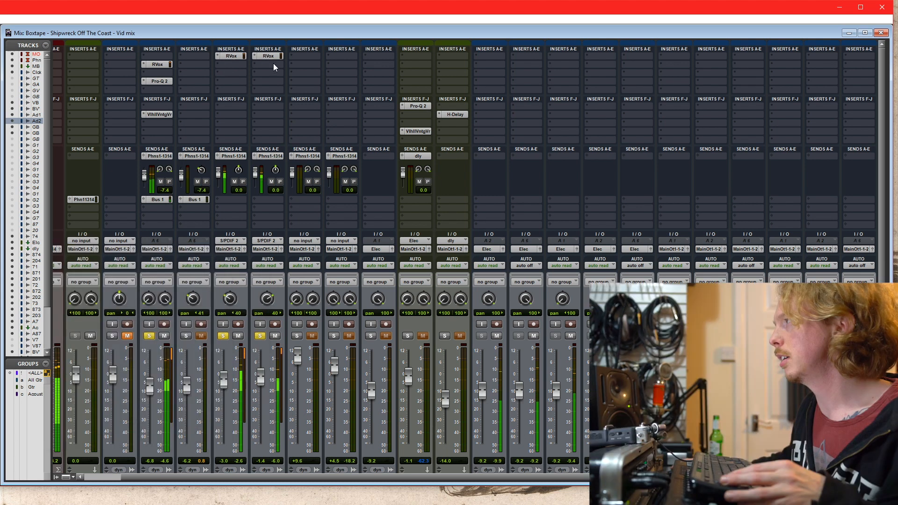
{"action": "left_click", "coordinate": [273, 57]}
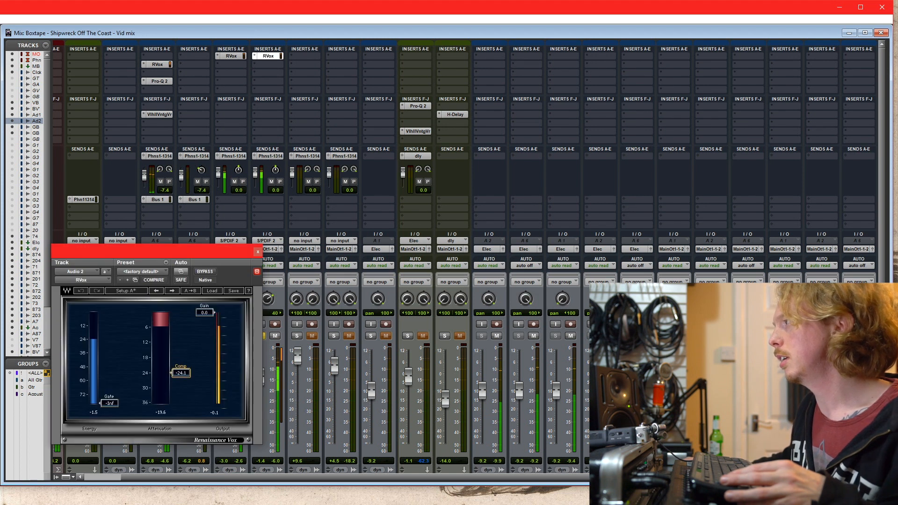
{"action": "left_click", "coordinate": [257, 252]}
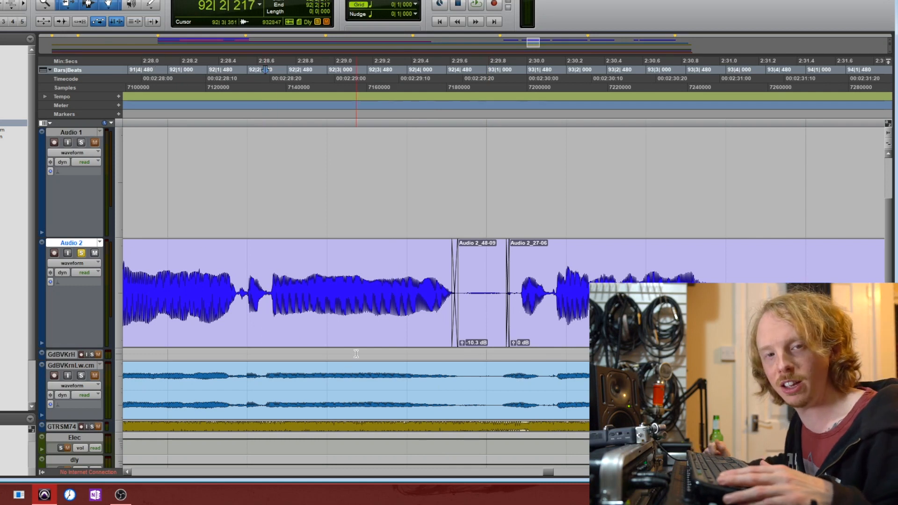
Play the Audio 2 join around bar 93 and delete the attenuated breath clip together with its crossfades
{"action": "key", "text": "space"}
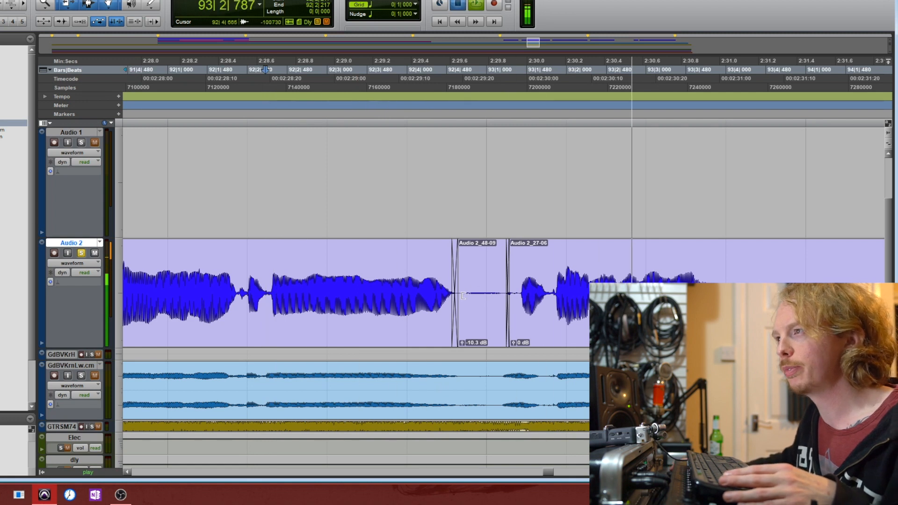
{"action": "key", "text": "space"}
{"action": "mouse_move", "coordinate": [517, 276]}
{"action": "left_mouse_down"}
{"action": "mouse_move", "coordinate": [436, 277]}
{"action": "mouse_move", "coordinate": [506, 282]}
{"action": "left_mouse_up"}
{"action": "key", "text": "Delete"}
{"action": "key", "text": "Delete"}
{"action": "key", "text": "Delete"}
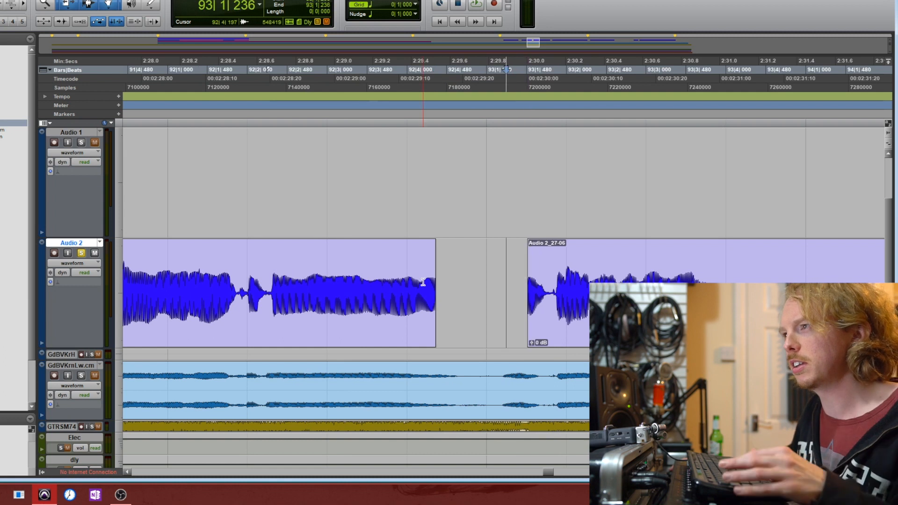
Restore the preceding Audio 2 audio up to about 93|1|236 and split off the breath at 92|4|590 with -11.3 dB clip gain
{"action": "left_click_drag", "start_coordinate": [434, 277], "coordinate": [505, 291]}
{"action": "left_click", "coordinate": [506, 290]}
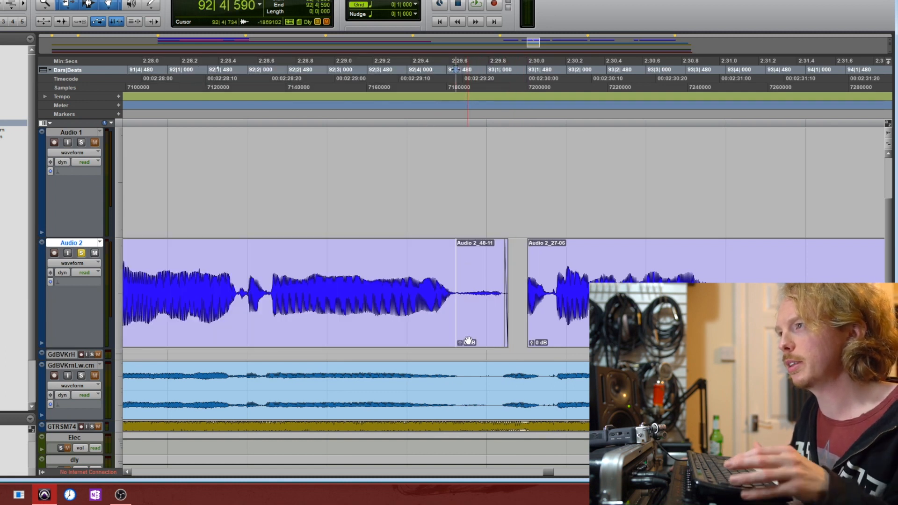
{"action": "left_click_drag", "start_coordinate": [460, 342], "coordinate": [452, 339]}
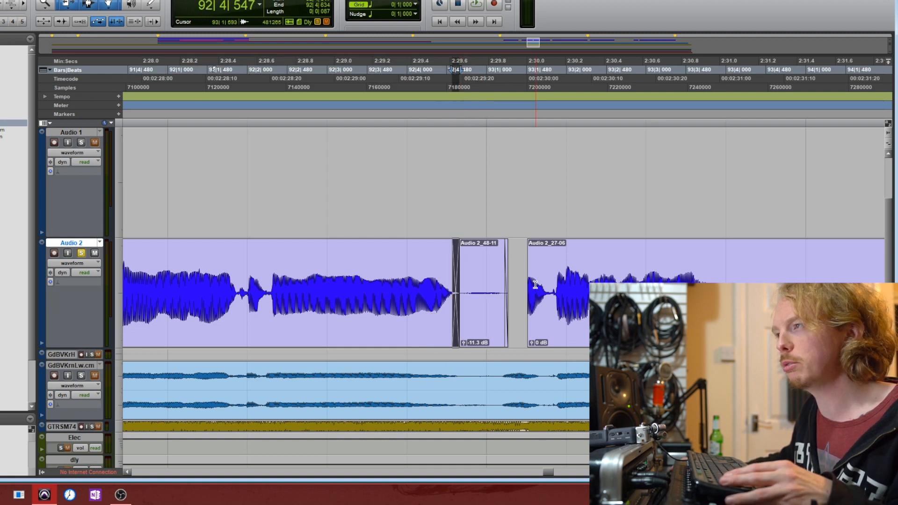
Extend the start of the following Audio 2 clip back to 93|1|368, fade it in and play the edit
{"action": "left_click_drag", "start_coordinate": [531, 288], "coordinate": [516, 301]}
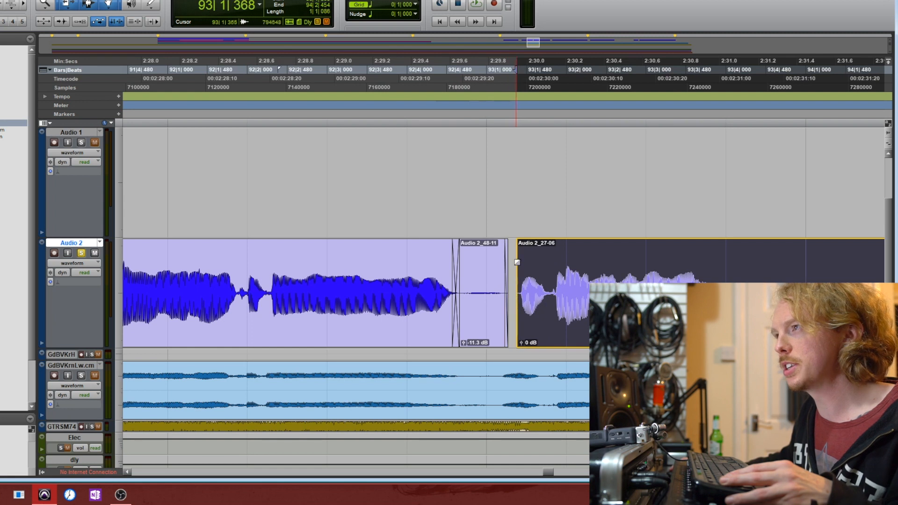
{"action": "left_click", "coordinate": [520, 249]}
{"action": "left_click_drag", "start_coordinate": [520, 248], "coordinate": [521, 248]}
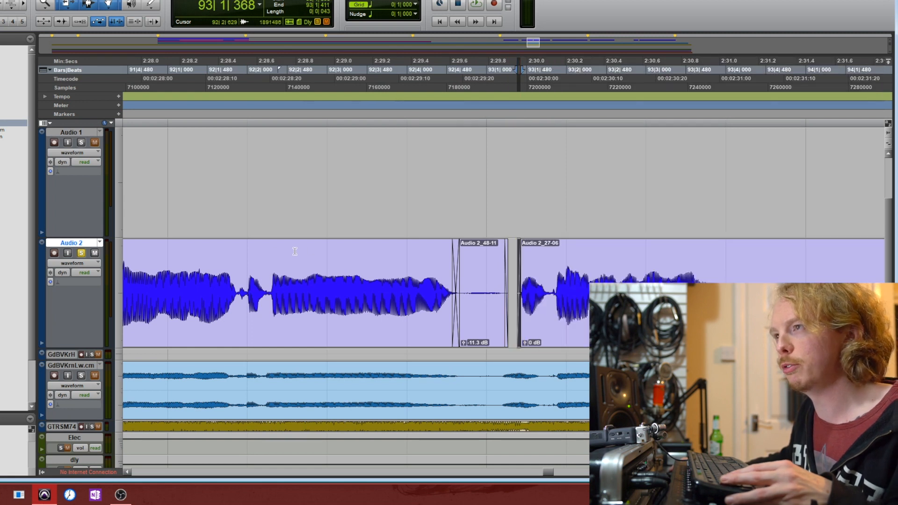
{"action": "key", "text": "space"}
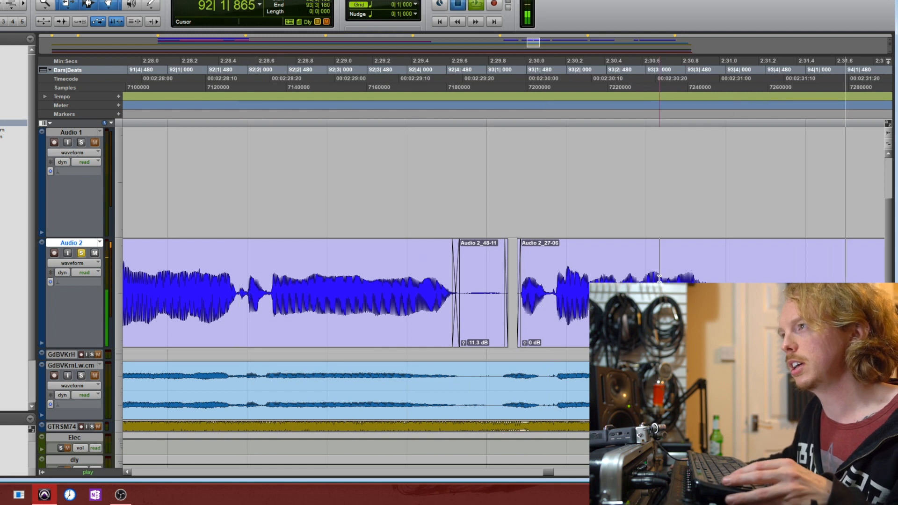
Crossfade the next Audio 2 clip join, from about 94|2|410 to 94|2|473
{"action": "left_click_drag", "start_coordinate": [496, 289], "coordinate": [489, 328]}
{"action": "left_click_drag", "start_coordinate": [409, 286], "coordinate": [429, 275]}
{"action": "left_click_drag", "start_coordinate": [426, 306], "coordinate": [423, 307]}
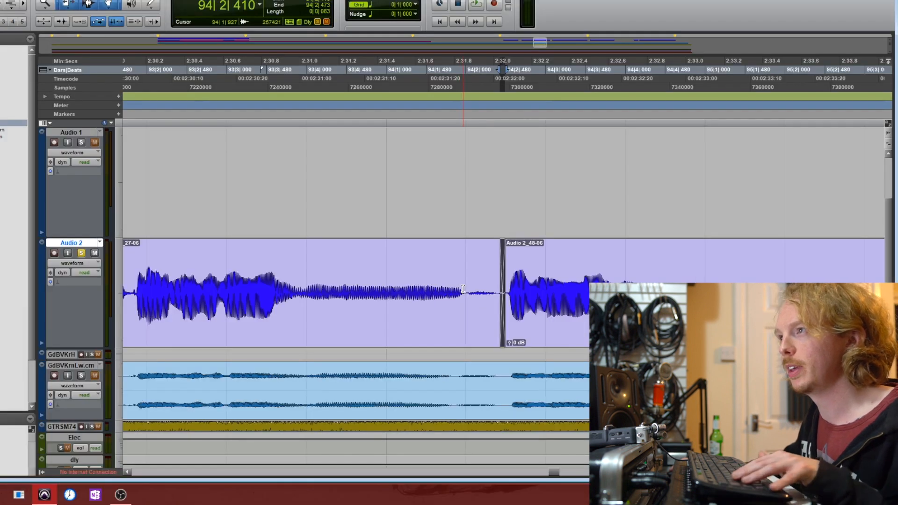
Split off the breath at 94|1|933 on Audio 2, lower its clip gain to -10.3 dB with a crossfade, and audition it
{"action": "left_click", "coordinate": [463, 288]}
{"action": "key", "text": "ctrl+e"}
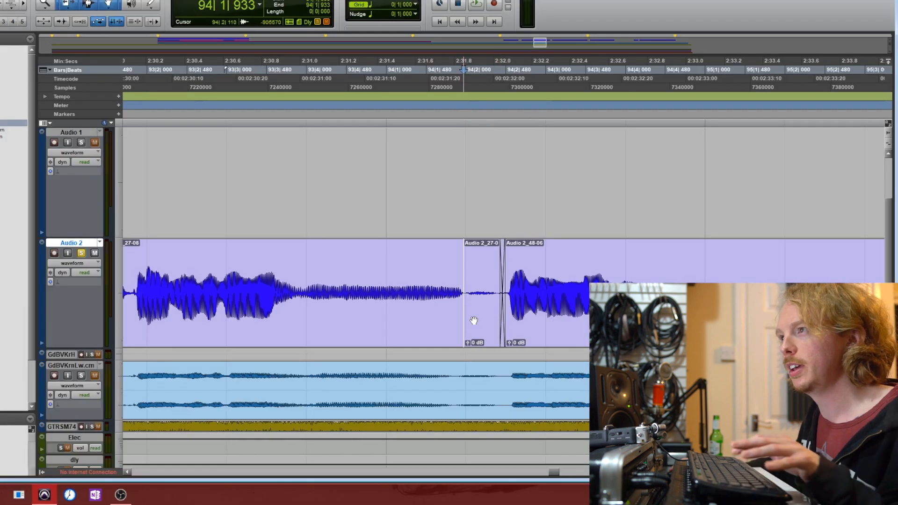
{"action": "mouse_move", "coordinate": [467, 341]}
{"action": "left_mouse_down"}
{"action": "mouse_move", "coordinate": [469, 352]}
{"action": "mouse_move", "coordinate": [460, 346]}
{"action": "left_mouse_up"}
{"action": "left_click", "coordinate": [291, 263]}
{"action": "key", "text": "space"}
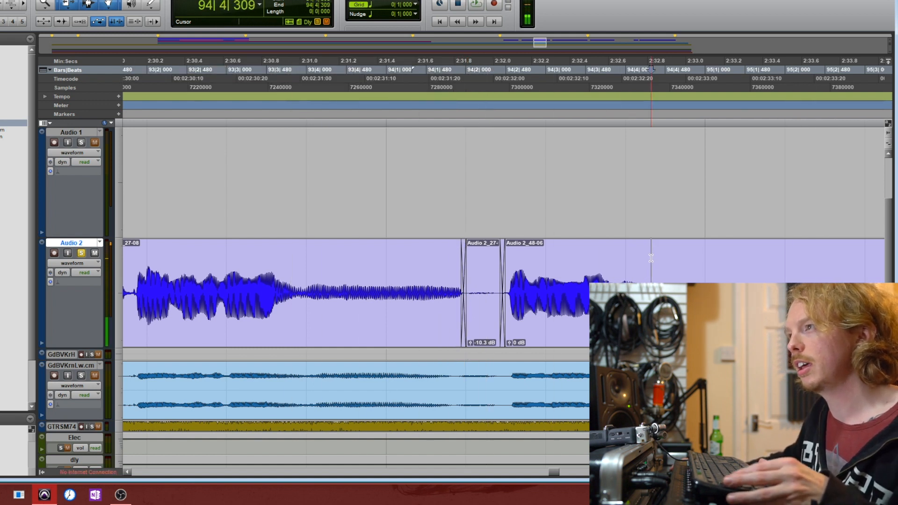
{"action": "double_click", "coordinate": [475, 247]}
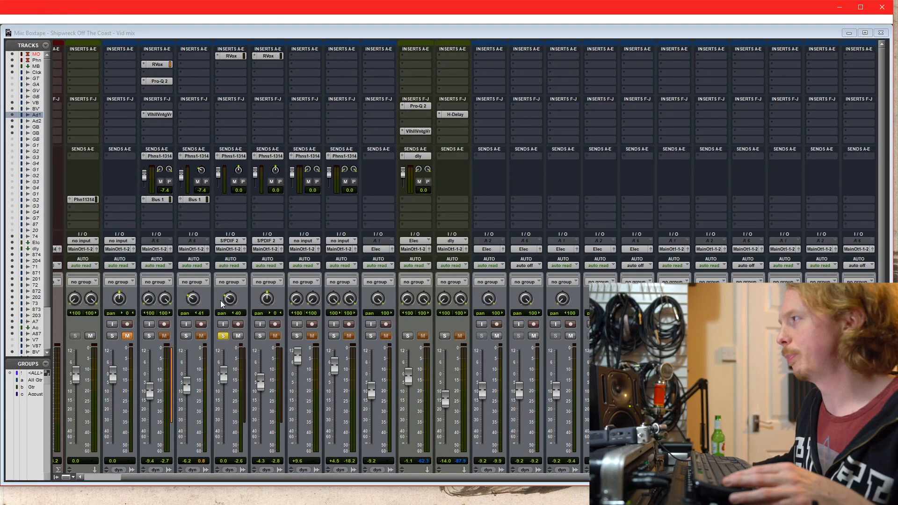
Centre Audio 1's pan and insert FabFilter Pro-Q 2 ahead of RVox on that track
{"action": "left_click", "coordinate": [230, 301], "text": "alt"}
{"action": "key", "text": "space"}
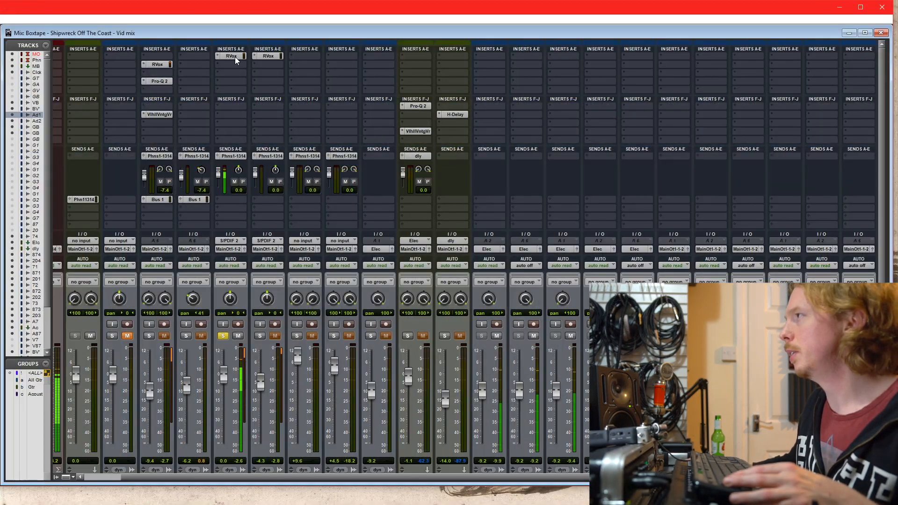
{"action": "left_click", "coordinate": [238, 58]}
{"action": "mouse_move", "coordinate": [260, 70]}
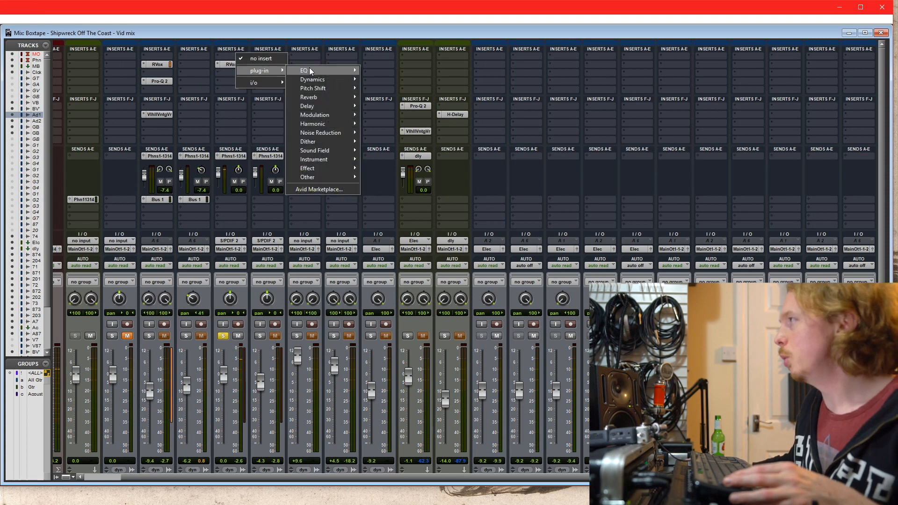
{"action": "mouse_move", "coordinate": [304, 70]}
{"action": "left_click", "coordinate": [435, 142]}
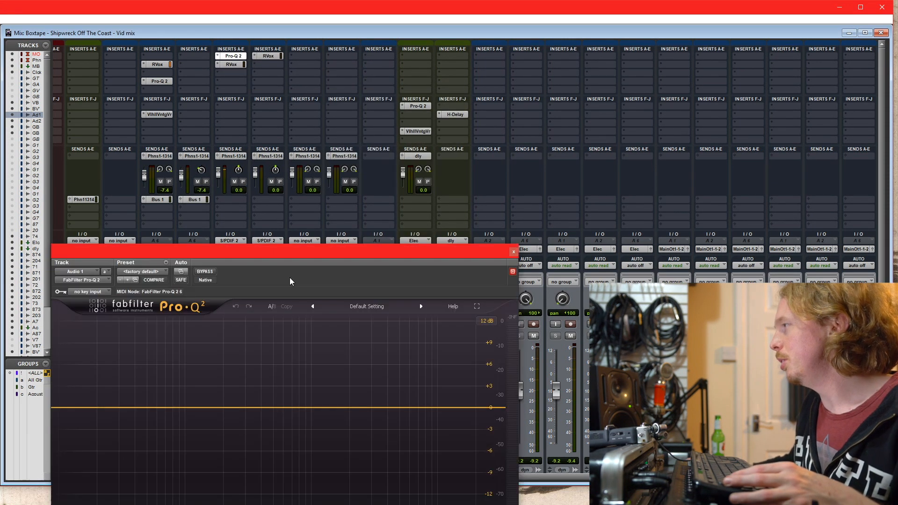
{"action": "left_click_drag", "start_coordinate": [267, 258], "coordinate": [460, 90]}
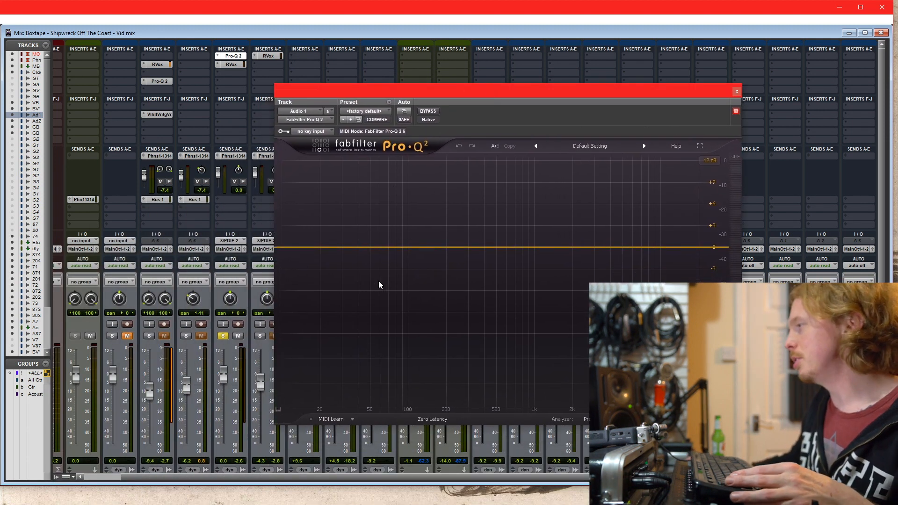
Add an EQ band at about 45 Hz near 0 dB on Audio 1 while checking the vocal's spectrum in playback
{"action": "key", "text": "space"}
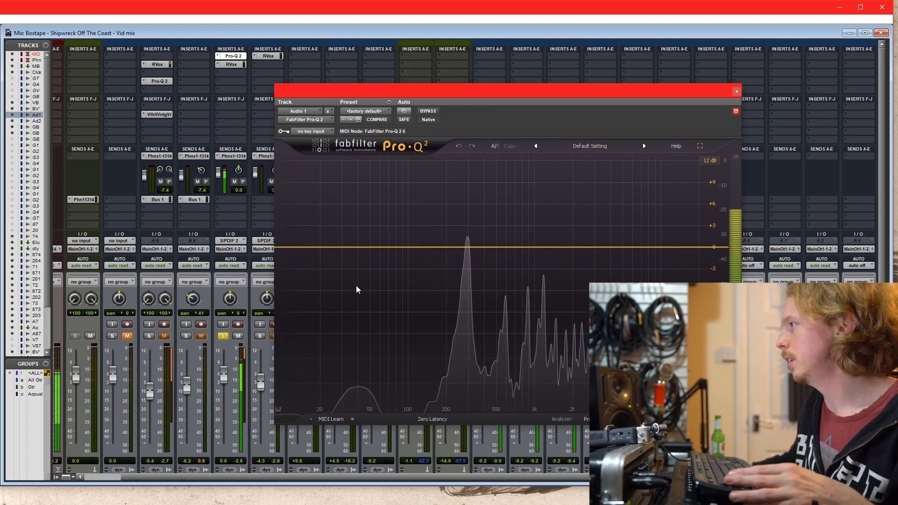
{"action": "double_click", "coordinate": [363, 243]}
{"action": "left_click_drag", "start_coordinate": [378, 223], "coordinate": [380, 248]}
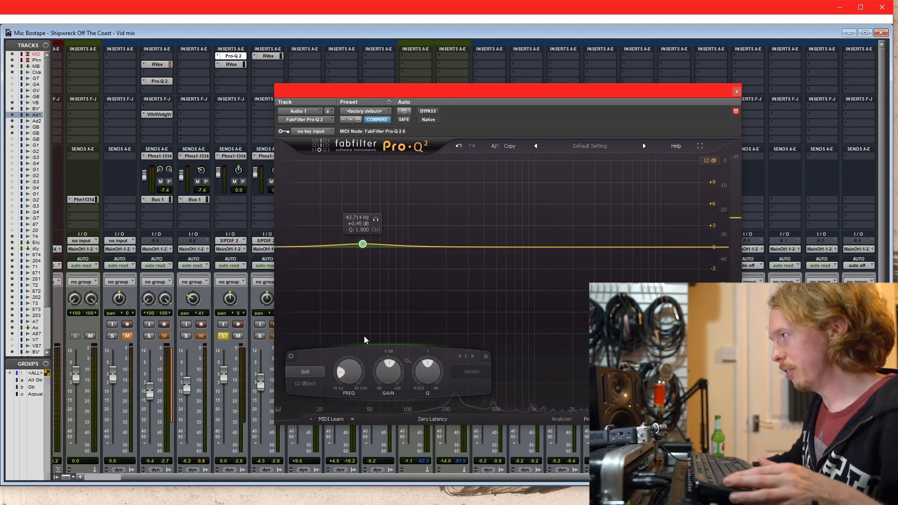
{"action": "left_click_drag", "start_coordinate": [363, 246], "coordinate": [367, 247]}
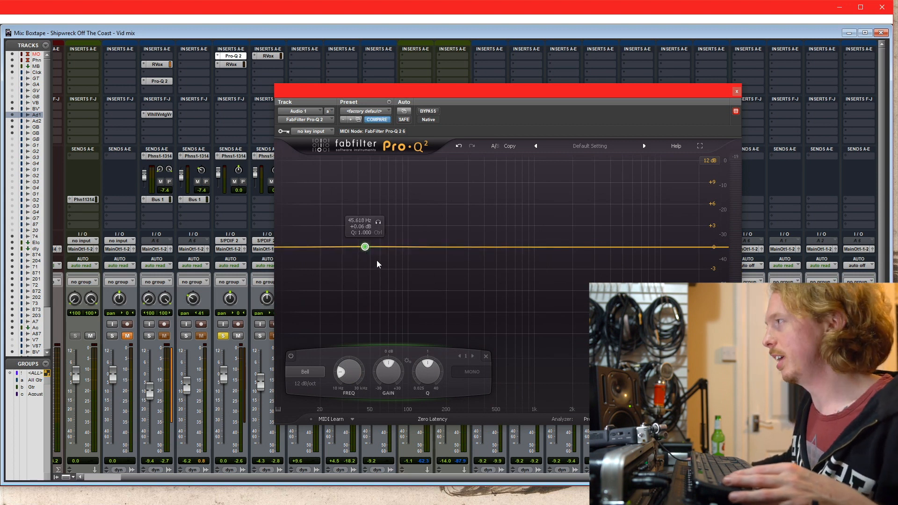
{"action": "key", "text": "space"}
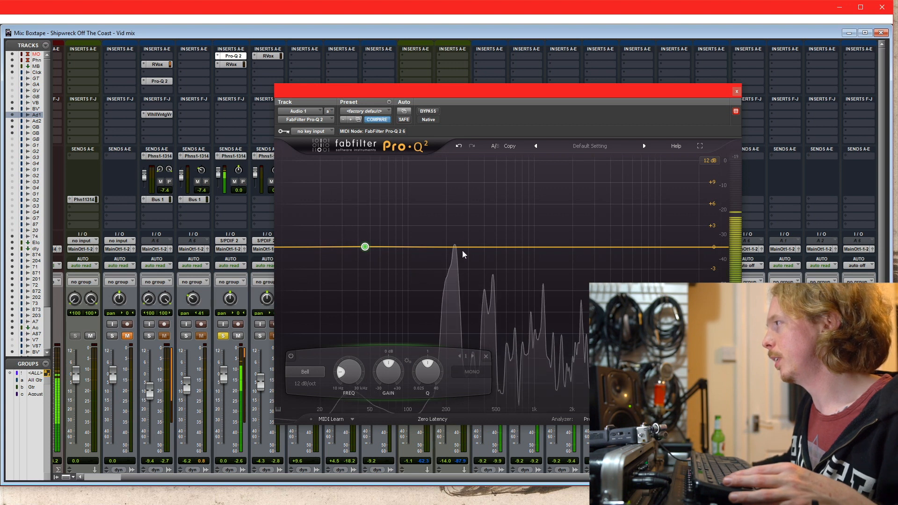
{"action": "key", "text": "space"}
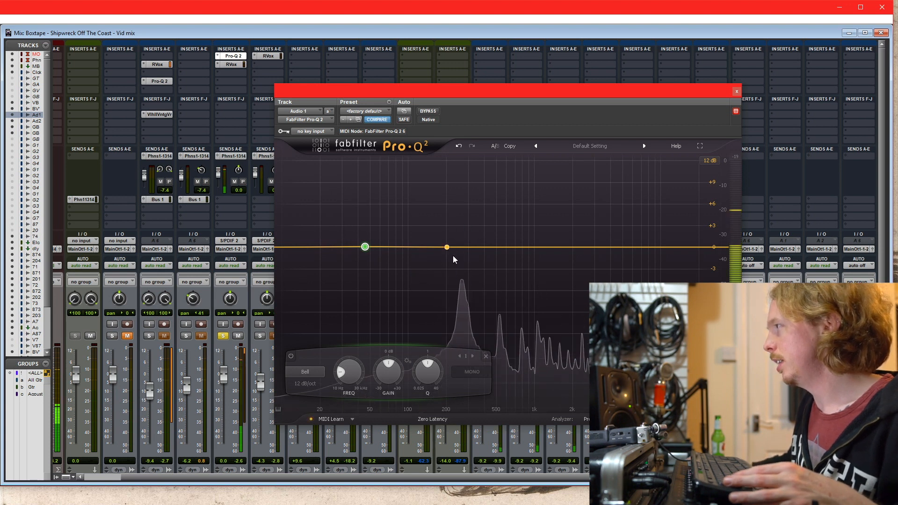
Change the Audio 1 EQ band to a 30 dB/oct Low Cut and raise its cutoff to between 50 and 100 Hz
{"action": "left_click_drag", "start_coordinate": [373, 248], "coordinate": [359, 250]}
{"action": "left_click", "coordinate": [305, 384]}
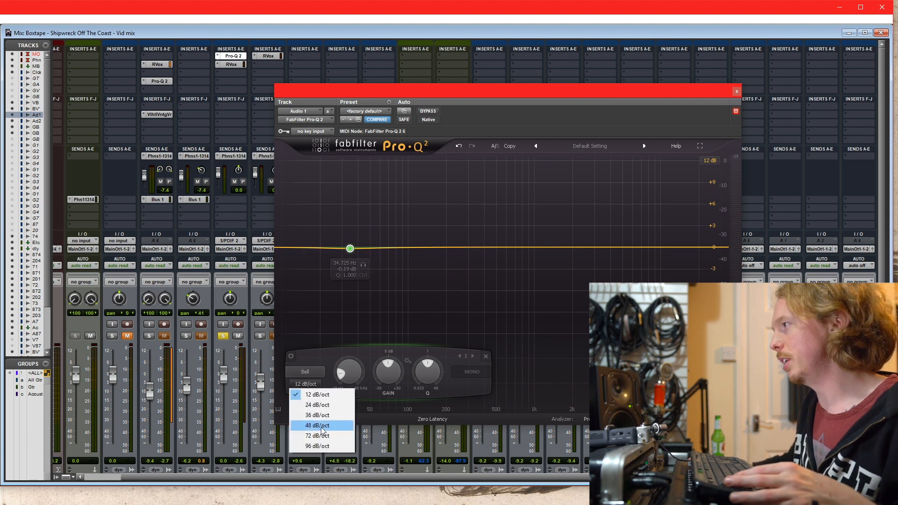
{"action": "left_click", "coordinate": [309, 368]}
{"action": "left_click", "coordinate": [310, 372]}
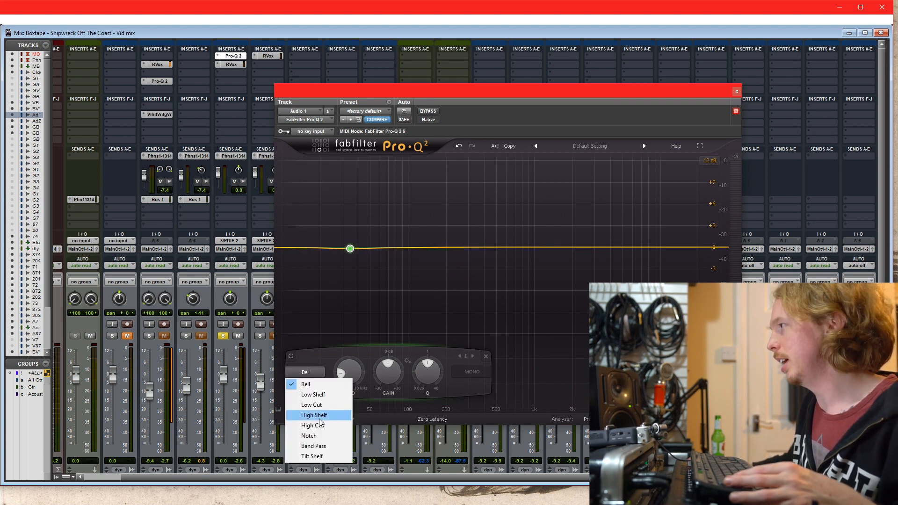
{"action": "left_click", "coordinate": [311, 404]}
{"action": "left_click", "coordinate": [304, 384]}
{"action": "left_click", "coordinate": [309, 436]}
{"action": "left_click_drag", "start_coordinate": [350, 248], "coordinate": [395, 246]}
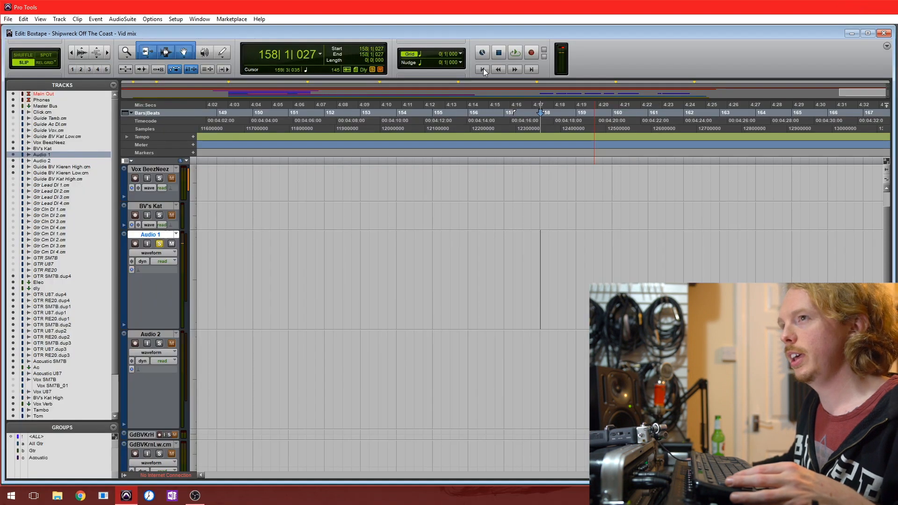
Return to the start of the session and solo Audio 2 instead of Audio 1
{"action": "left_click", "coordinate": [484, 69]}
{"action": "left_click", "coordinate": [159, 334]}
{"action": "left_click", "coordinate": [159, 342]}
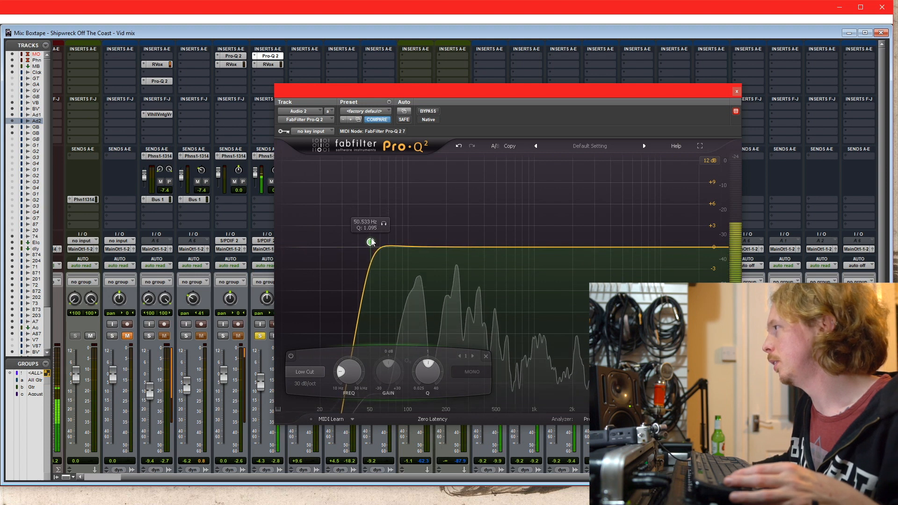
Set Audio 2's low cut to about 62 Hz and audition the band it removes
{"action": "mouse_move", "coordinate": [372, 242]}
{"action": "left_mouse_down"}
{"action": "mouse_move", "coordinate": [363, 246]}
{"action": "mouse_move", "coordinate": [399, 246]}
{"action": "mouse_move", "coordinate": [382, 245]}
{"action": "left_mouse_up"}
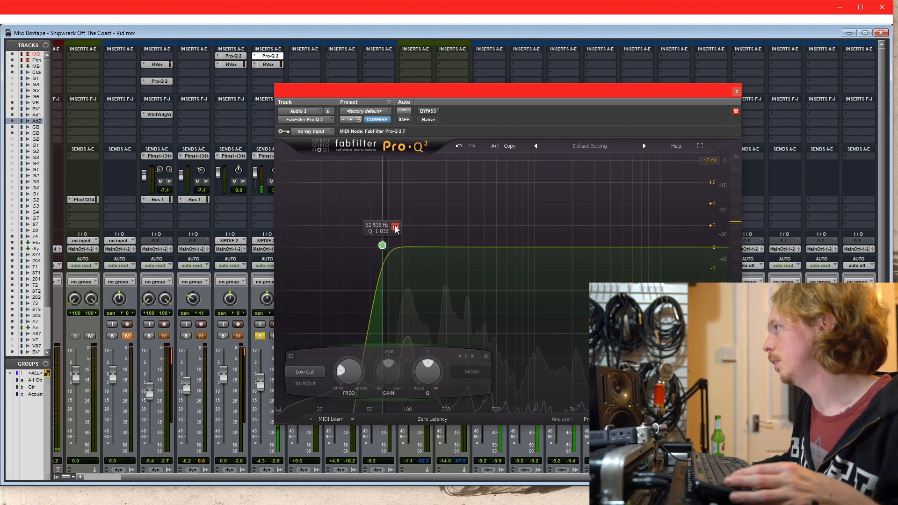
{"action": "left_click", "coordinate": [394, 227]}
{"action": "key", "text": "space"}
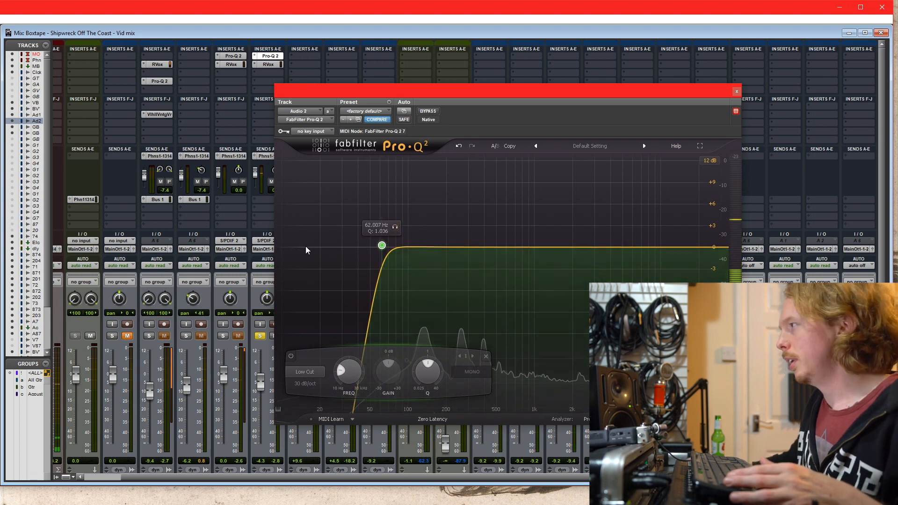